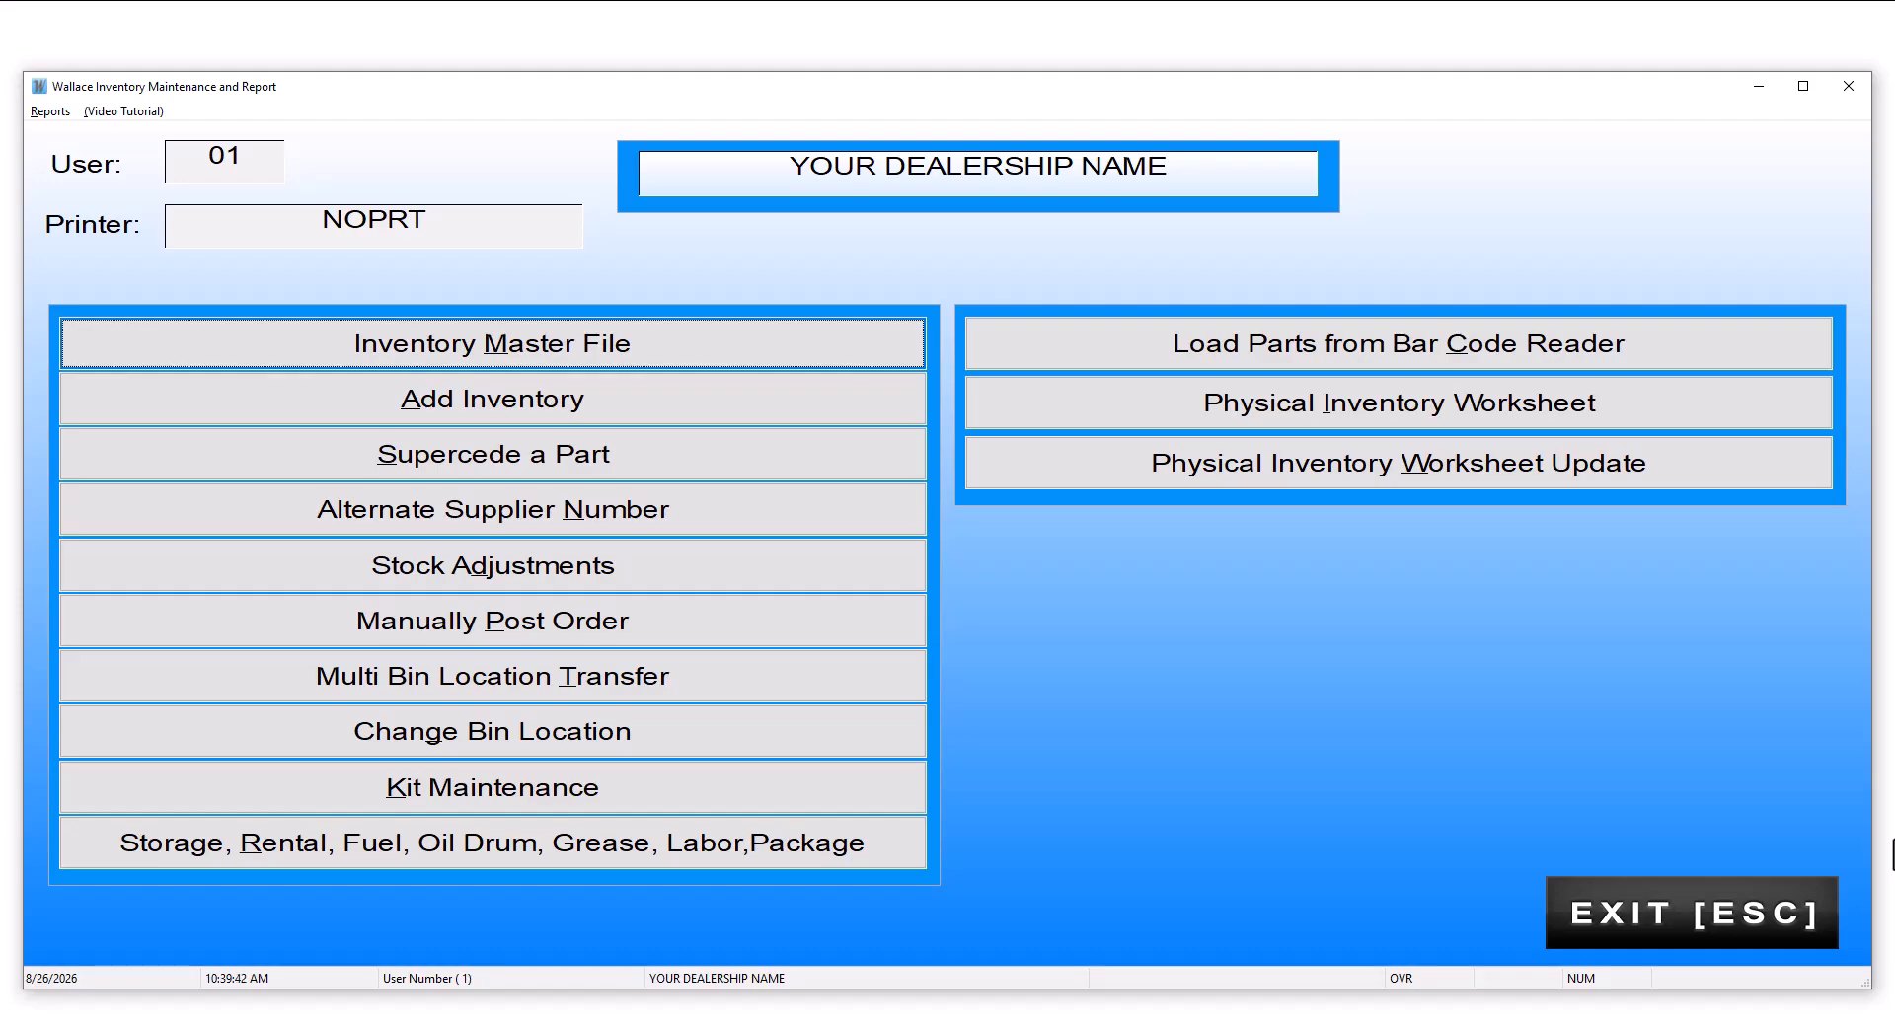
Step: Open the inventory master file with the preset salesclerk and look up part number 32-8M0061892
{"action": "left_click", "coordinate": [559, 341]}
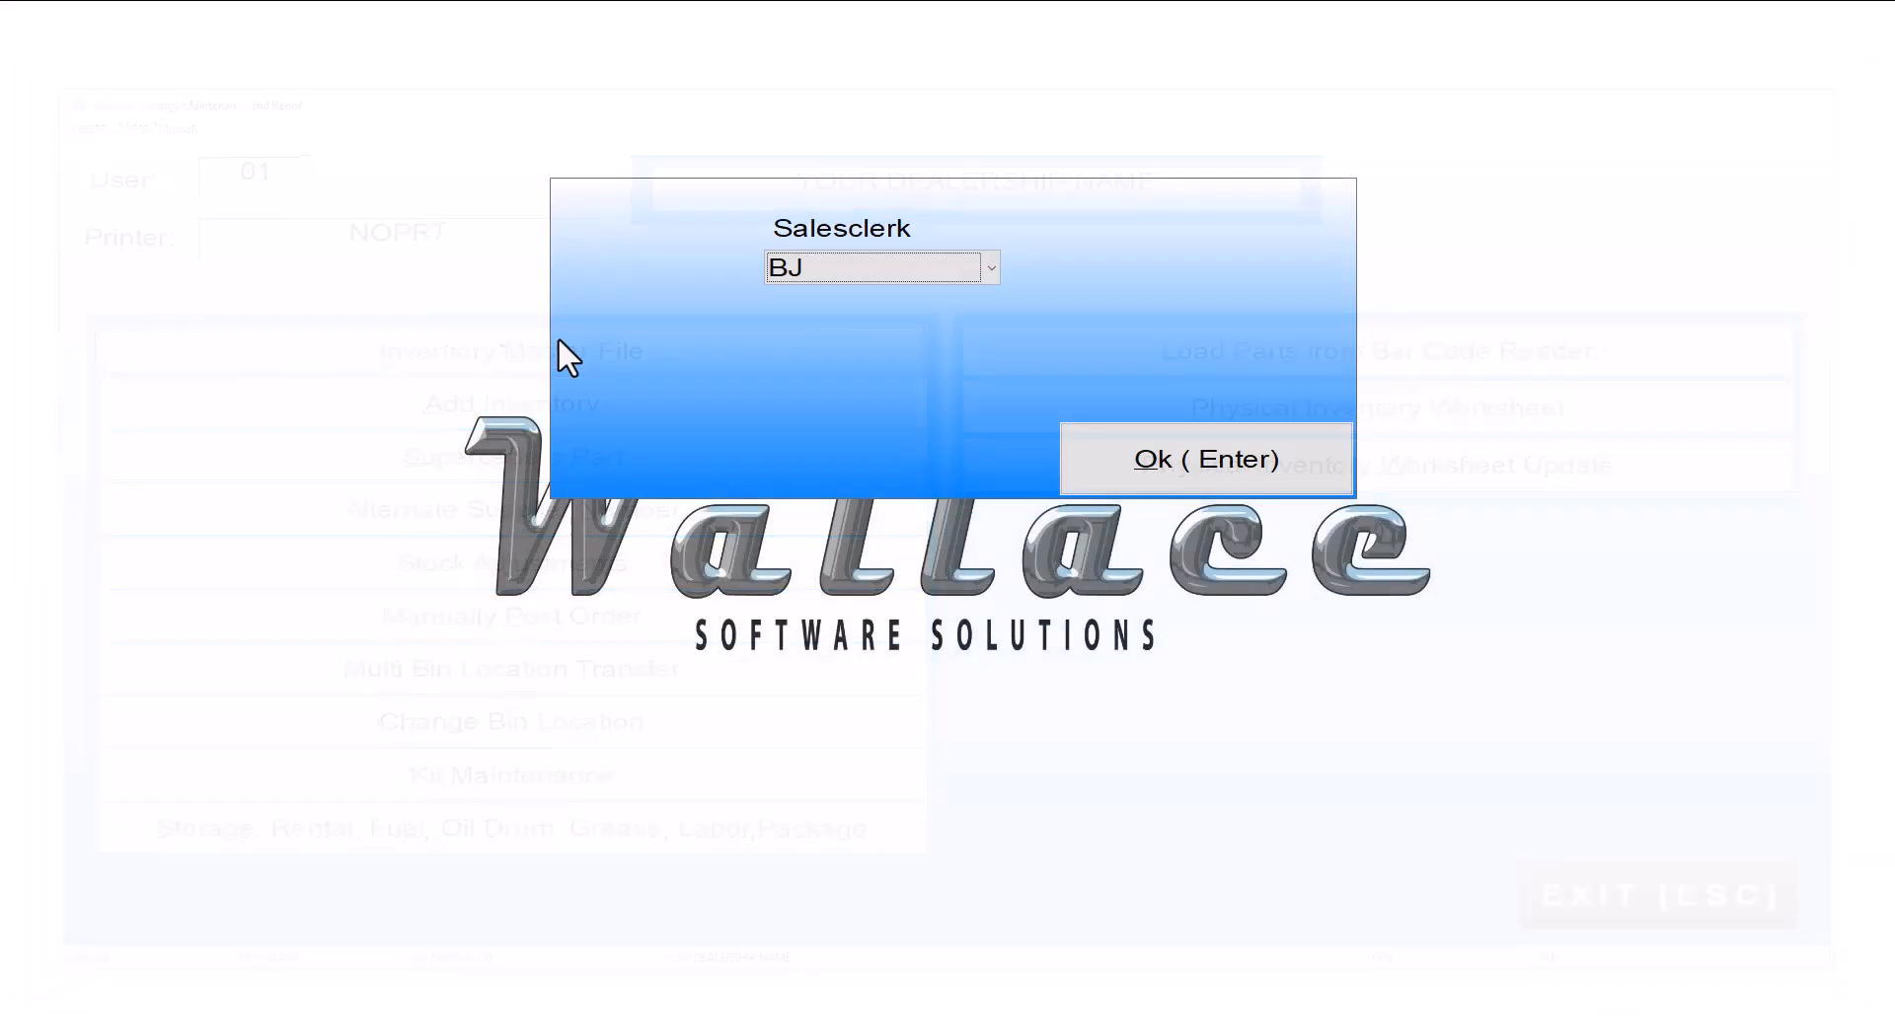
{"action": "left_click", "coordinate": [1234, 462]}
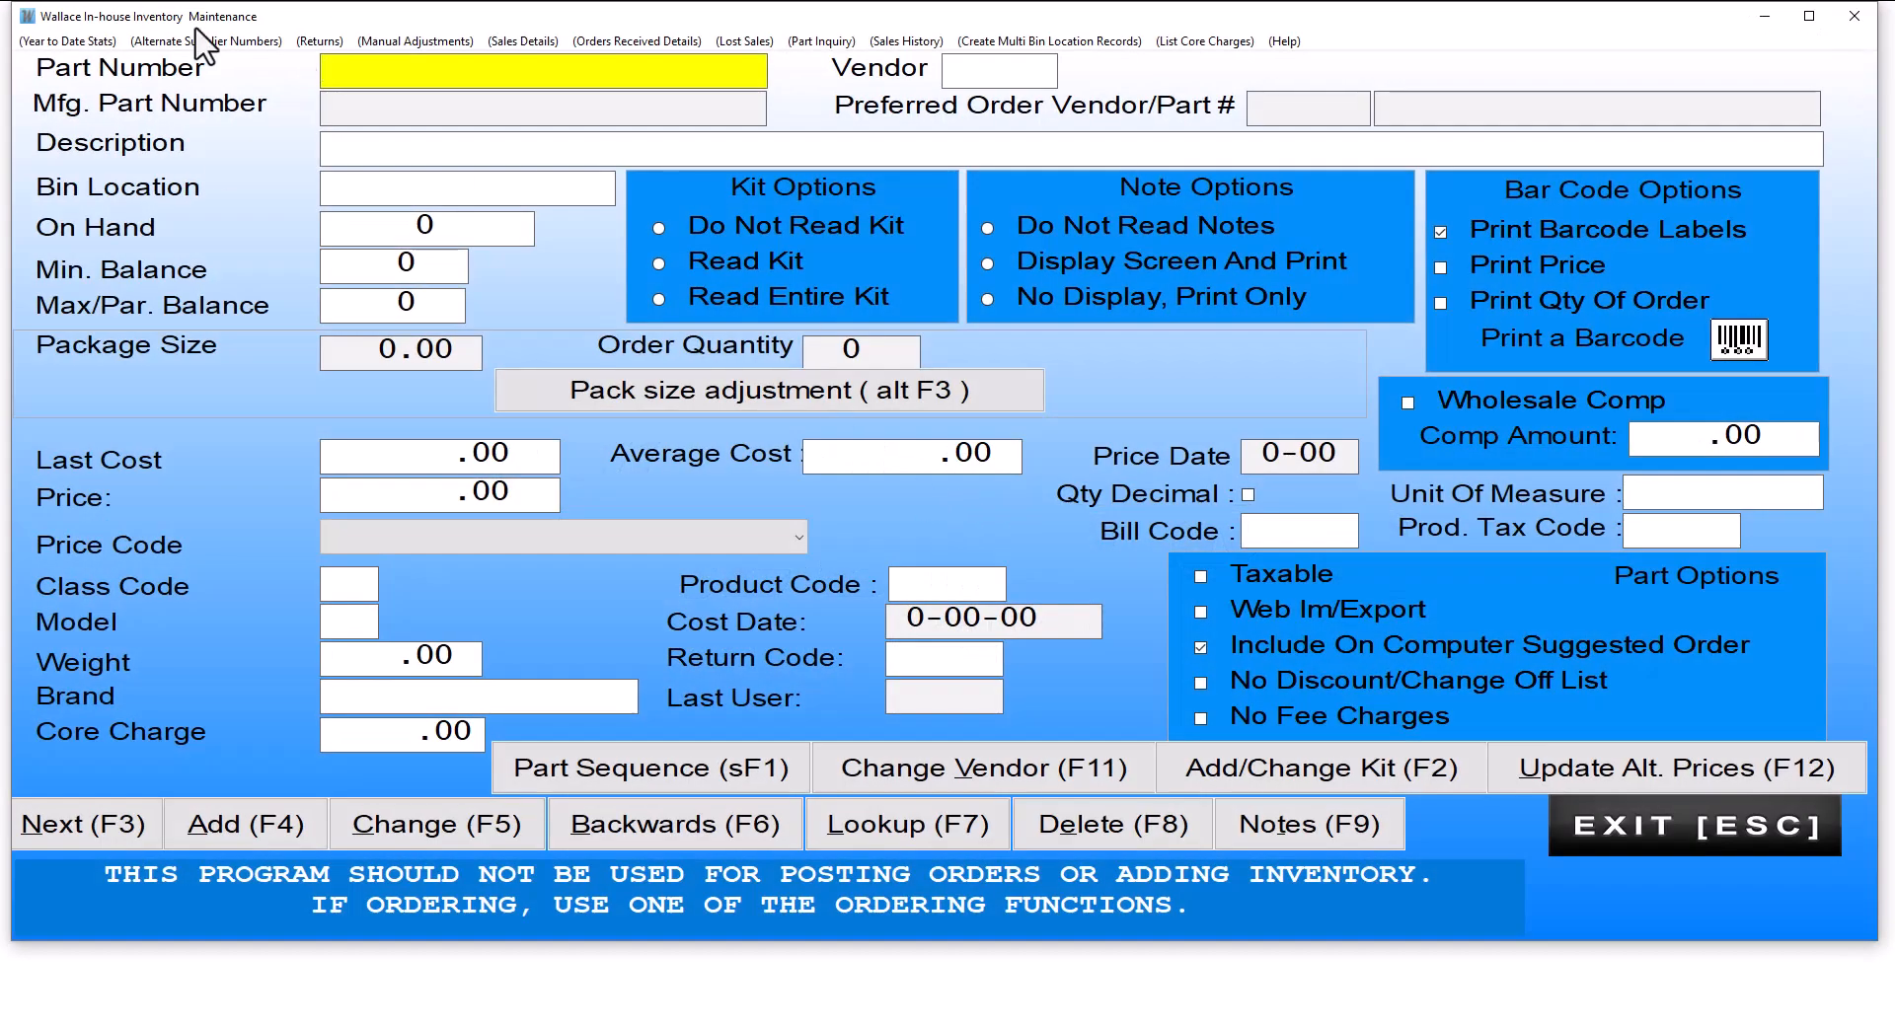
{"action": "right_click", "coordinate": [336, 66]}
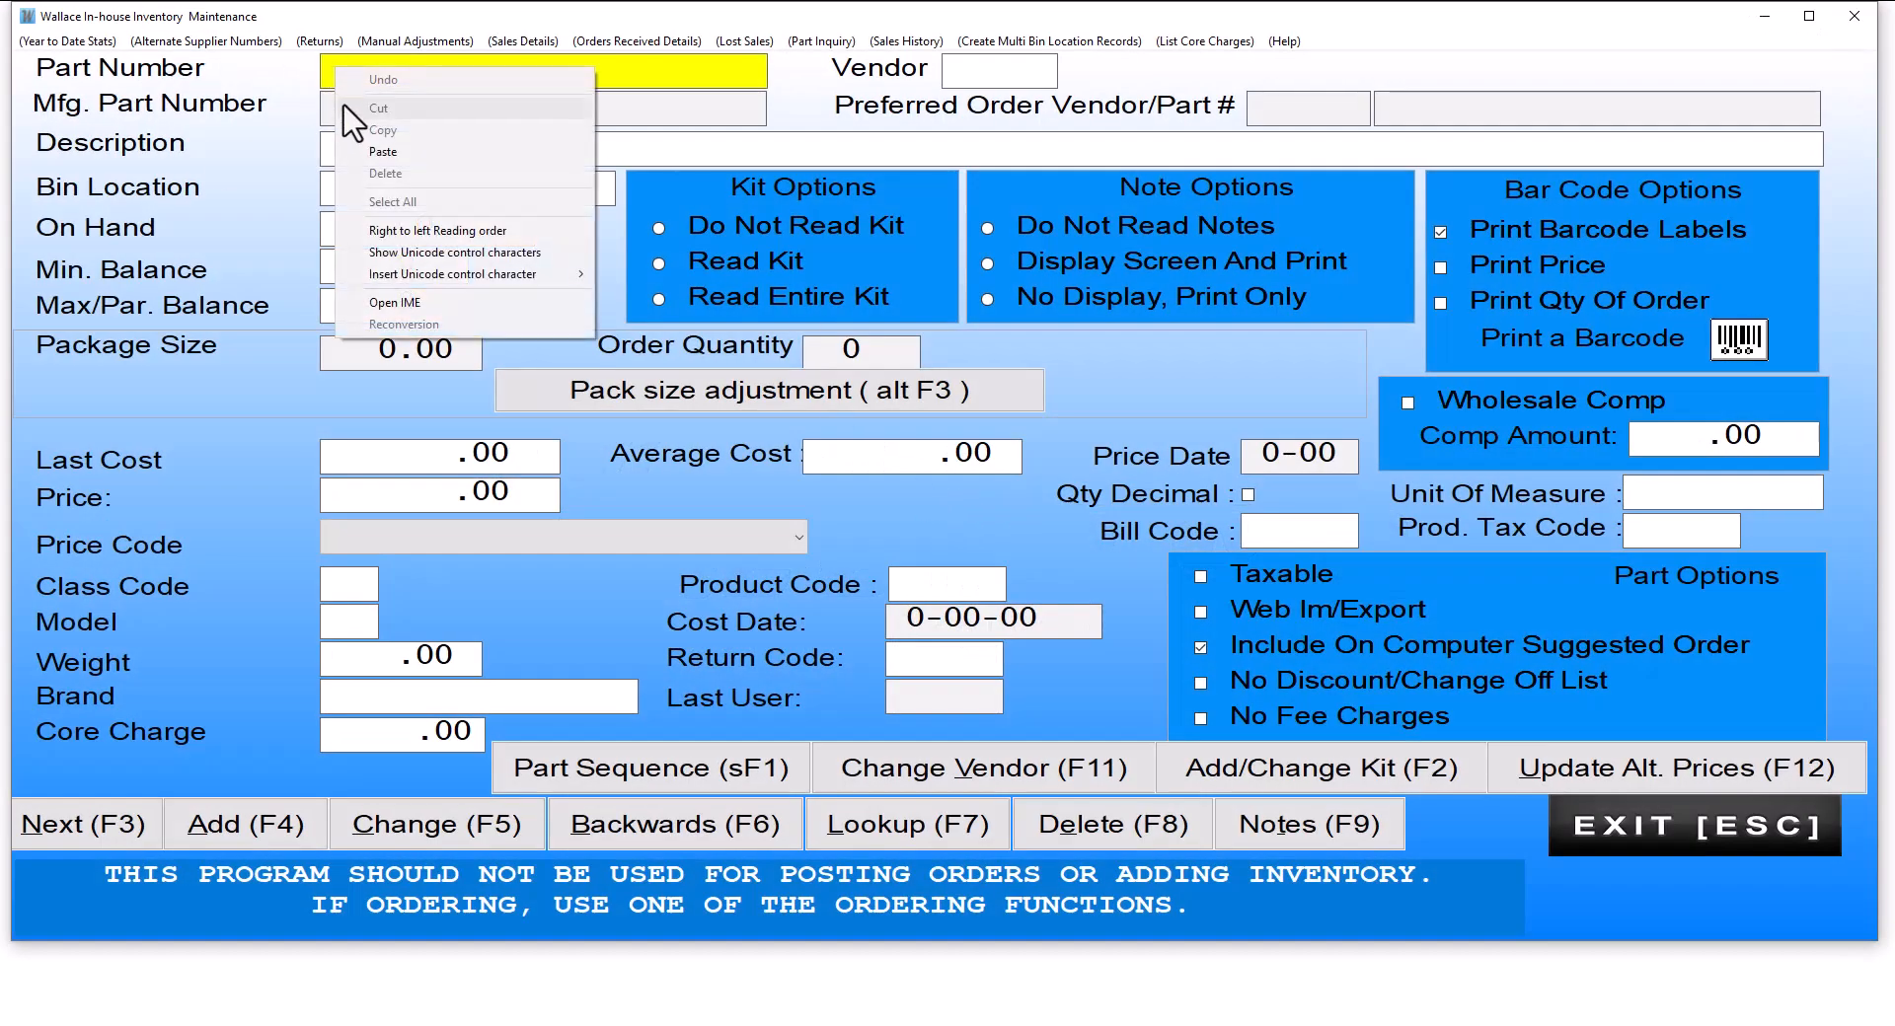
{"action": "left_click", "coordinate": [380, 168]}
{"action": "key", "text": "Return"}
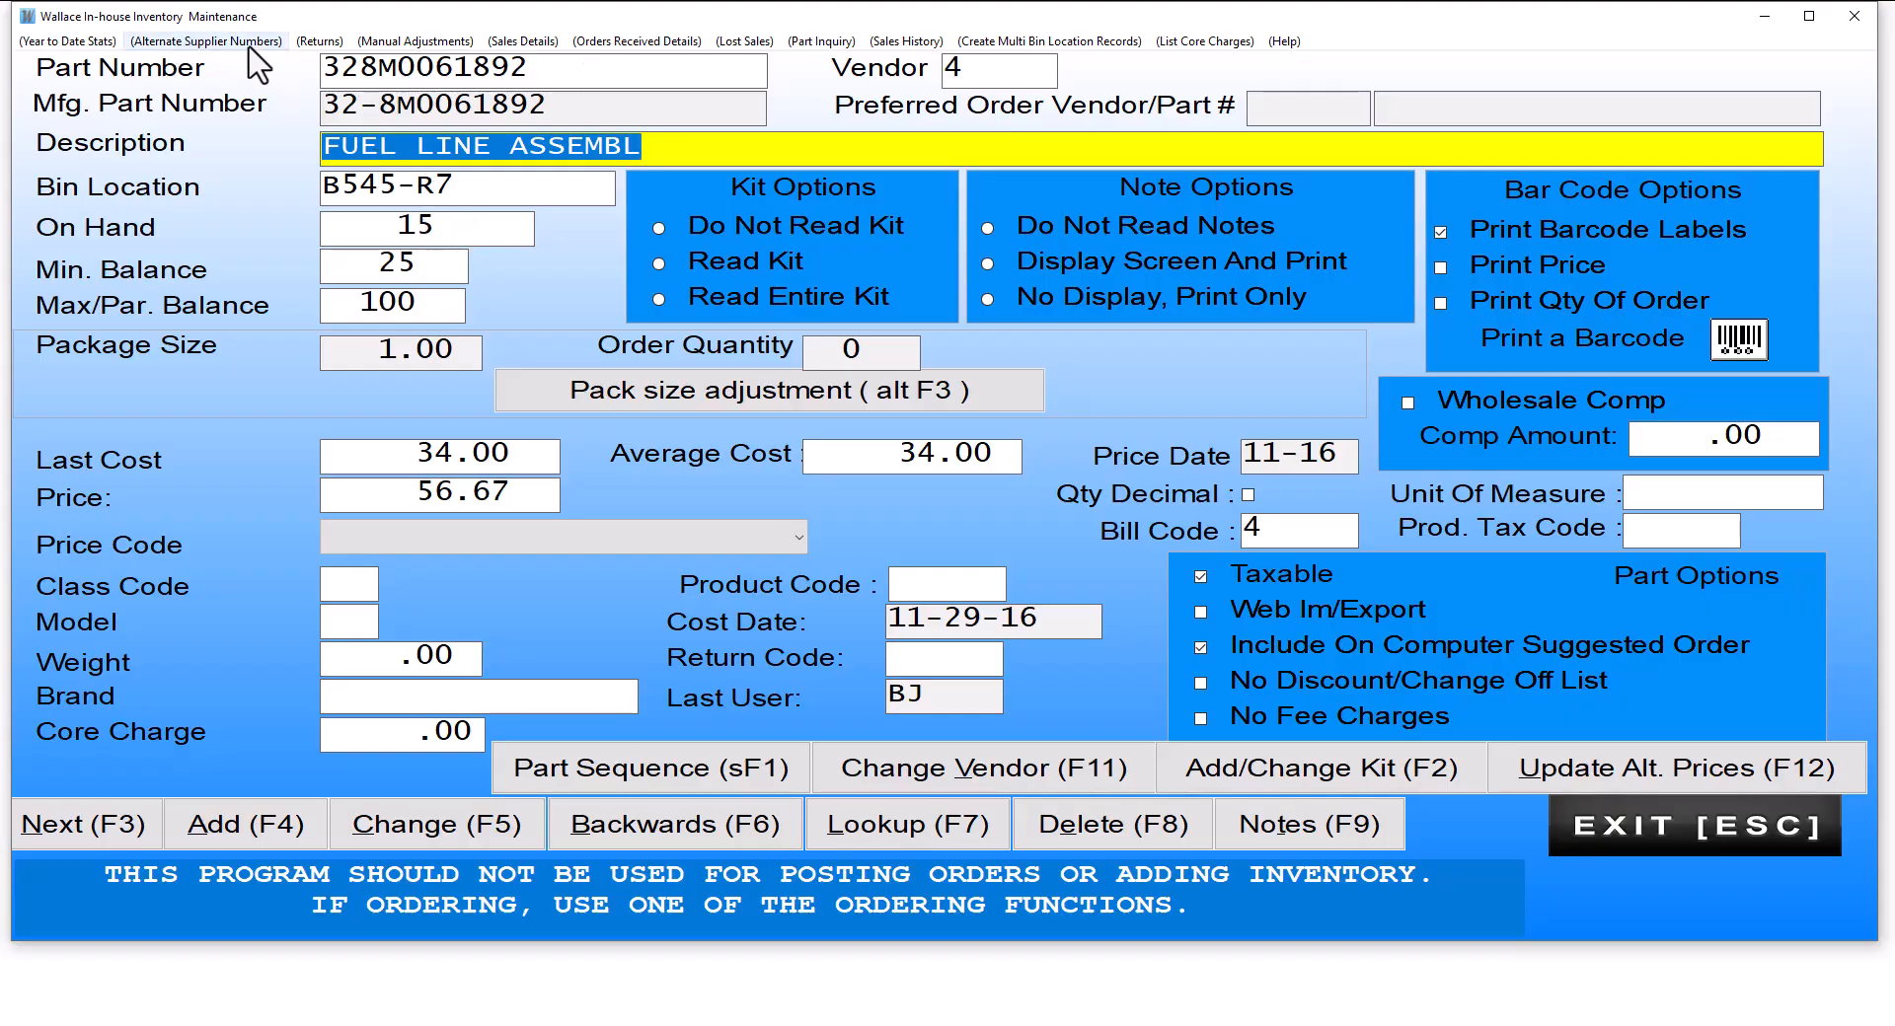
Step: Review the alternate supplier numbers of the fuel line assembly and return to the inventory maintenance menu
{"action": "left_click", "coordinate": [208, 43]}
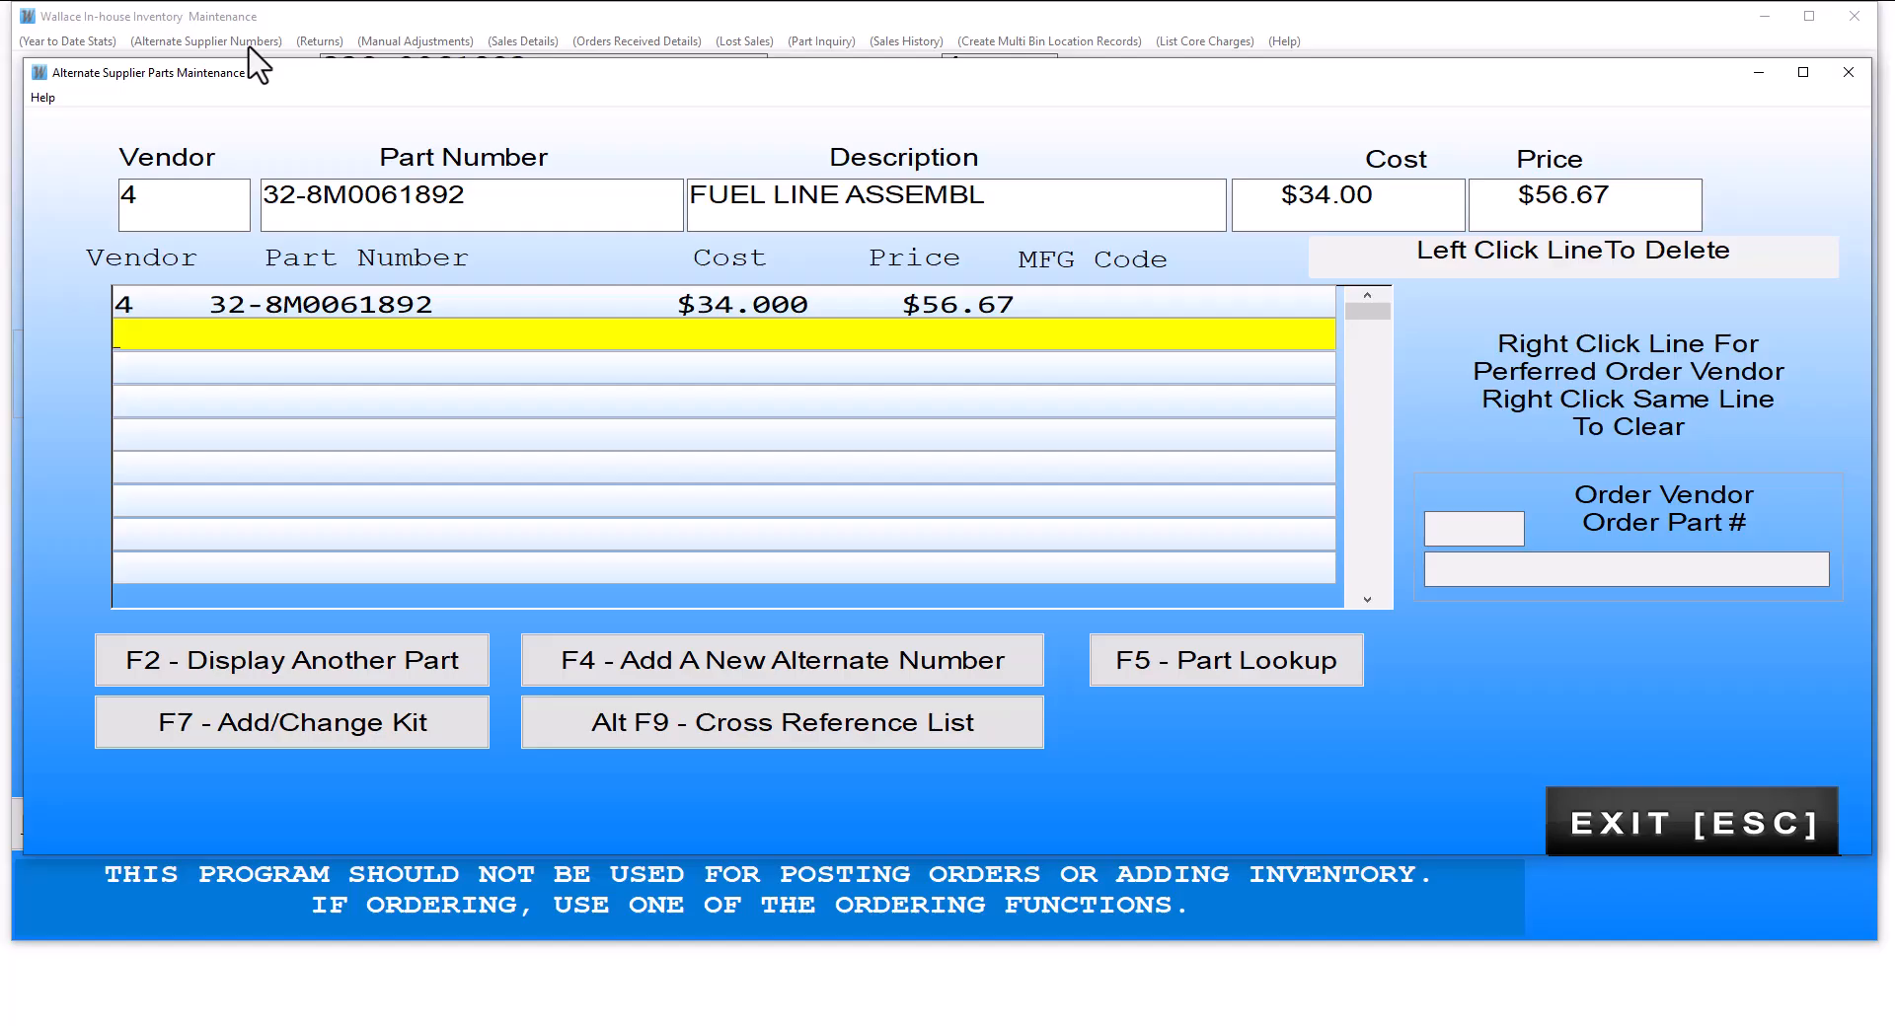
{"action": "key", "text": "Escape"}
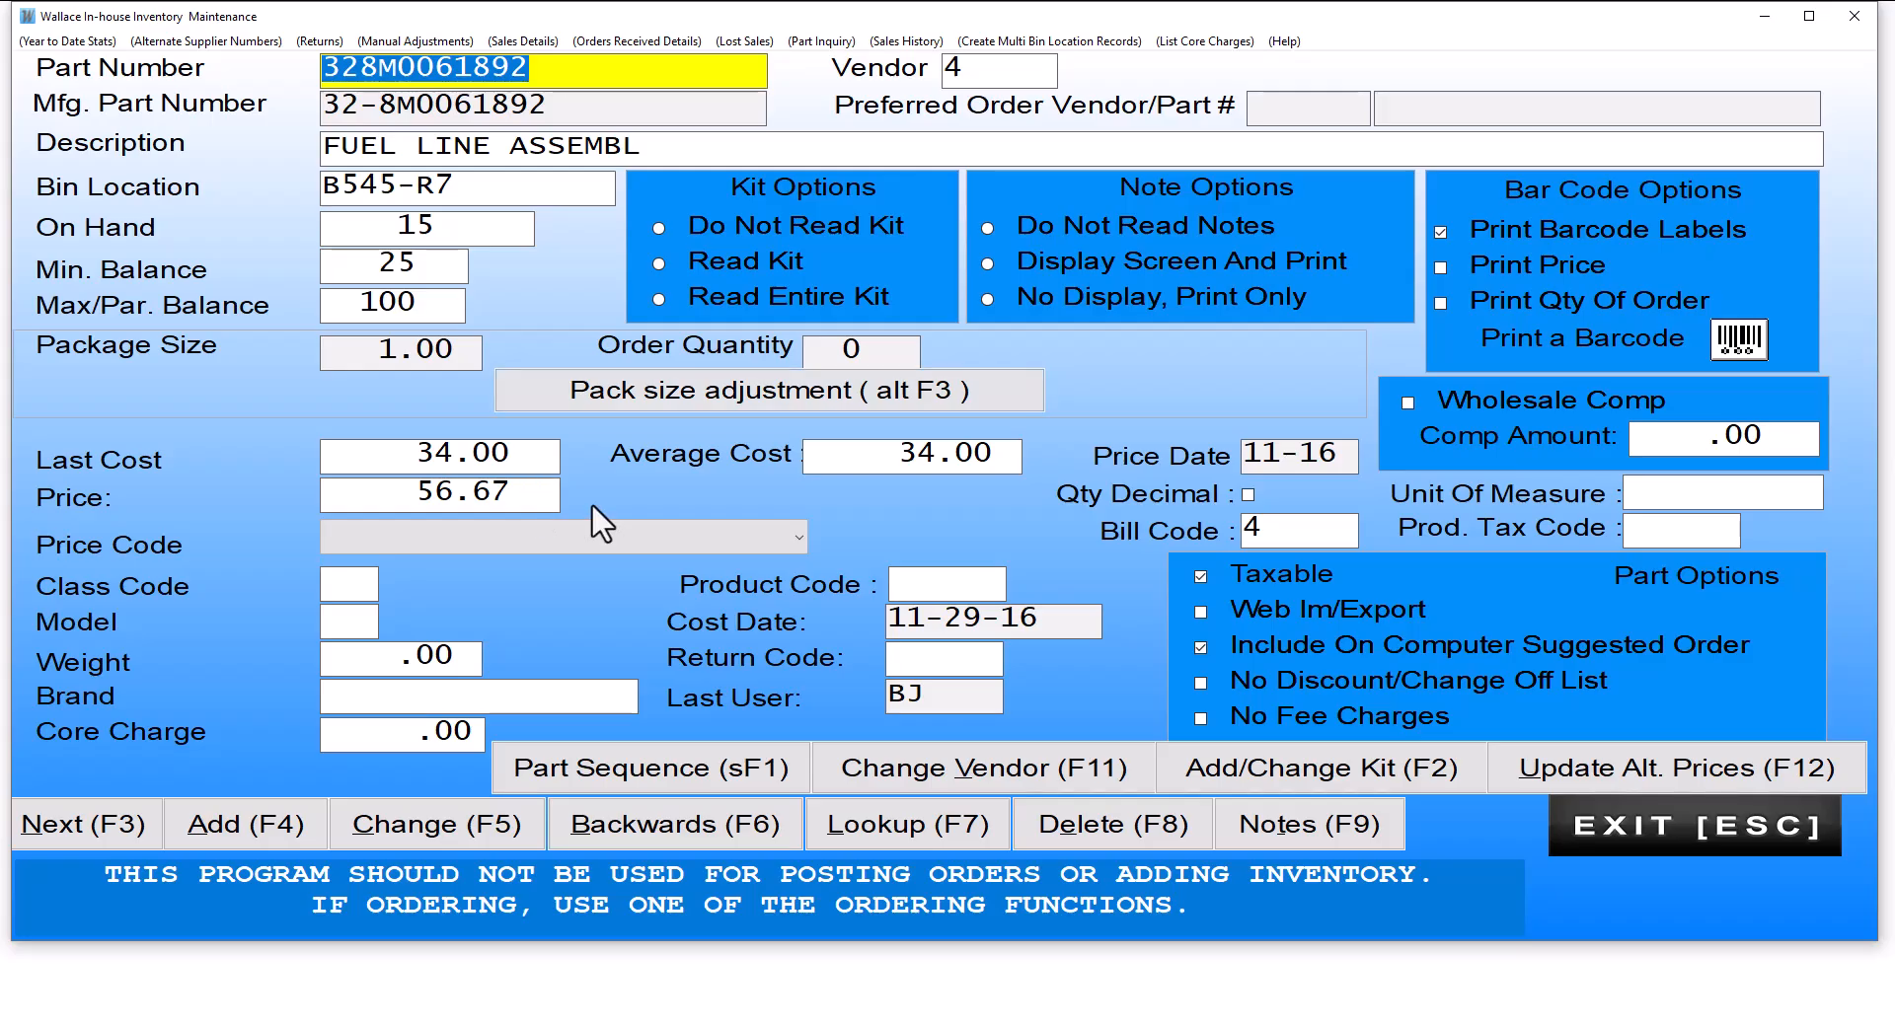
{"action": "key", "text": "Escape"}
Step: Start a part supersession with old vendor L and old part number 710328M0061892
{"action": "left_click", "coordinate": [510, 451]}
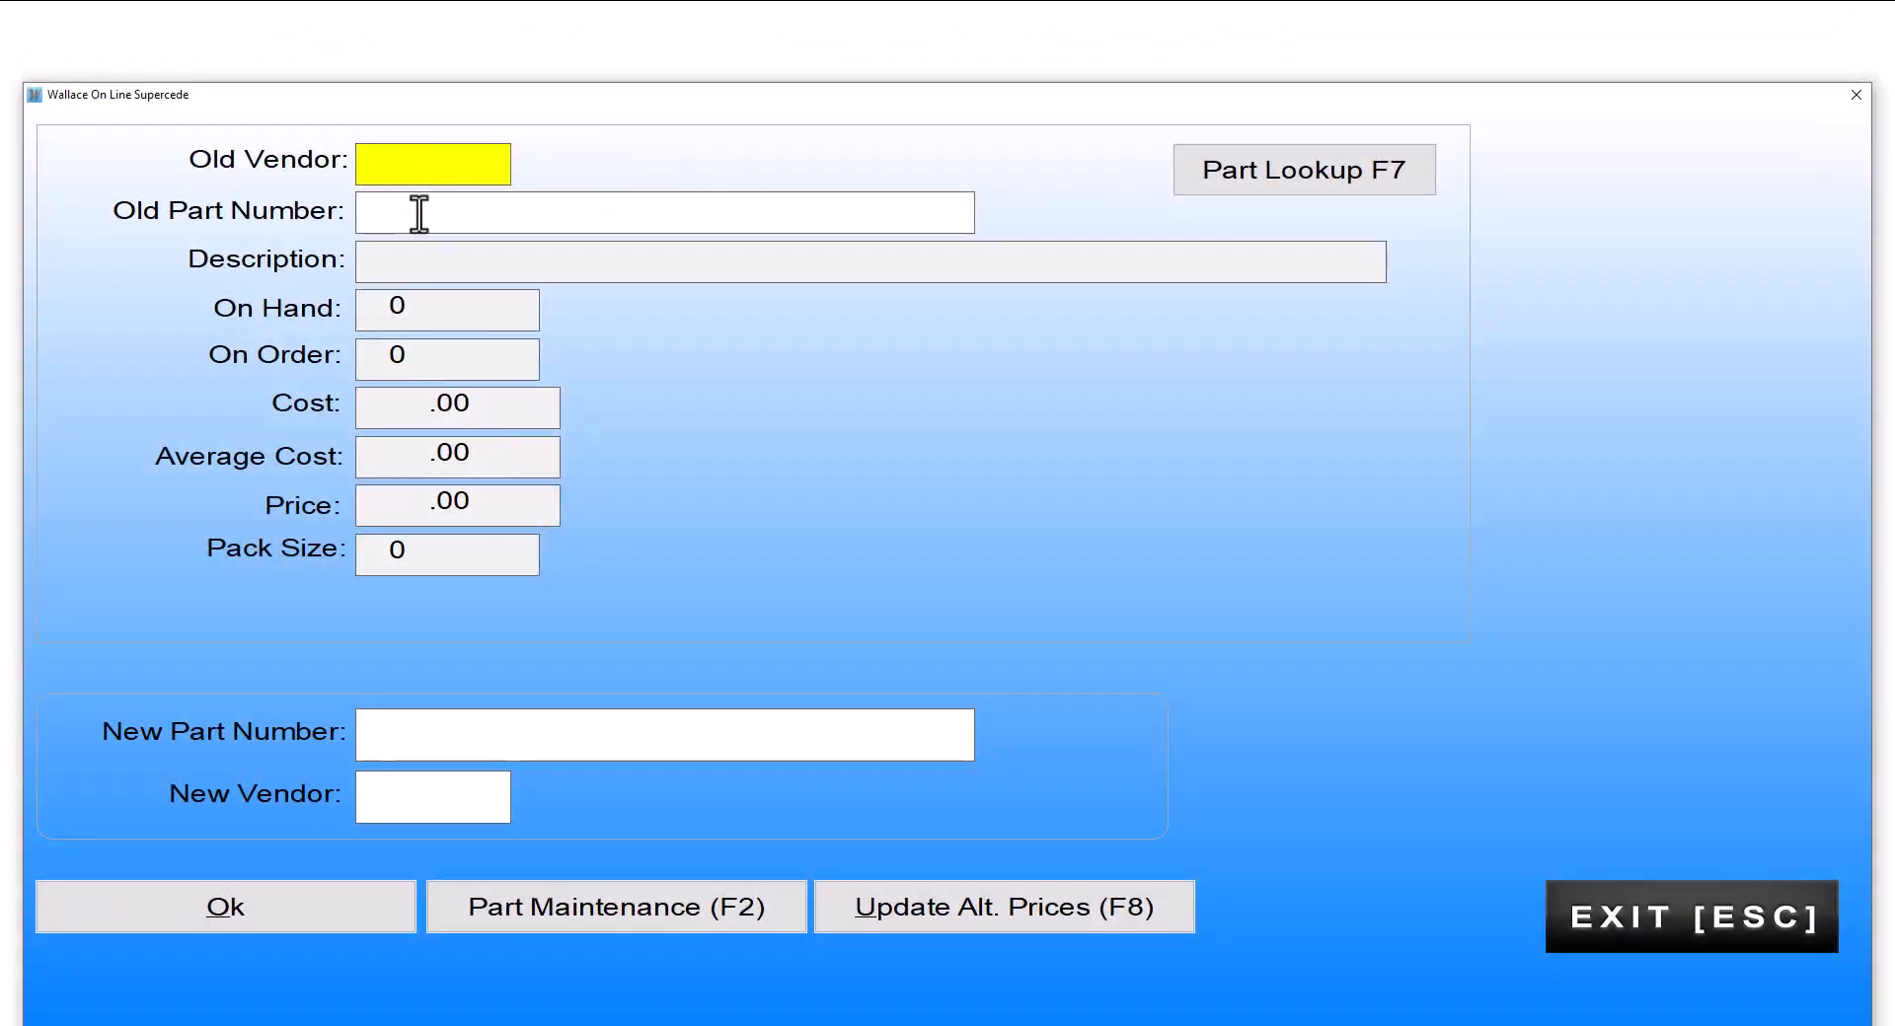
{"action": "type", "text": "L"}
{"action": "right_click", "coordinate": [383, 211]}
{"action": "left_click", "coordinate": [458, 305]}
{"action": "left_click", "coordinate": [356, 211]}
{"action": "type", "text": "710"}
{"action": "key", "text": "Return"}
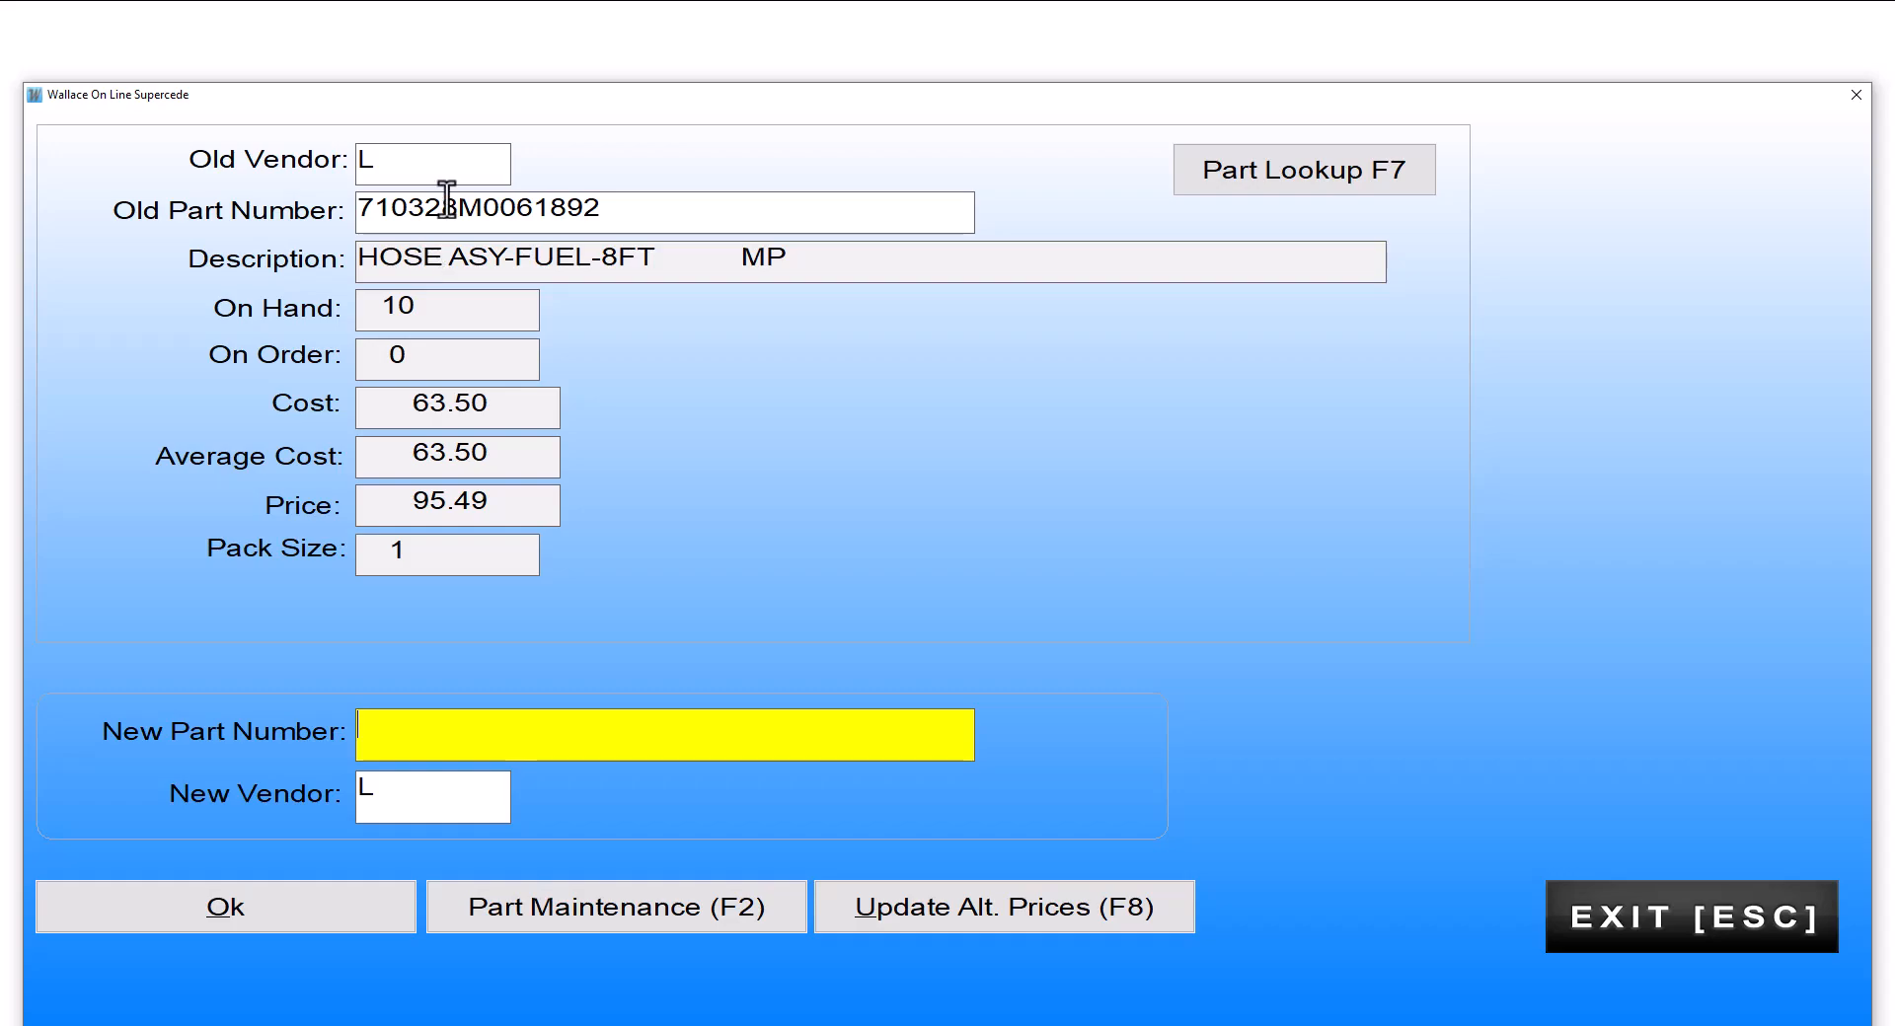
Step: Supersede the old part to new part number 32-8M0061892 under new vendor 4
{"action": "right_click", "coordinate": [368, 738]}
{"action": "left_click", "coordinate": [446, 823]}
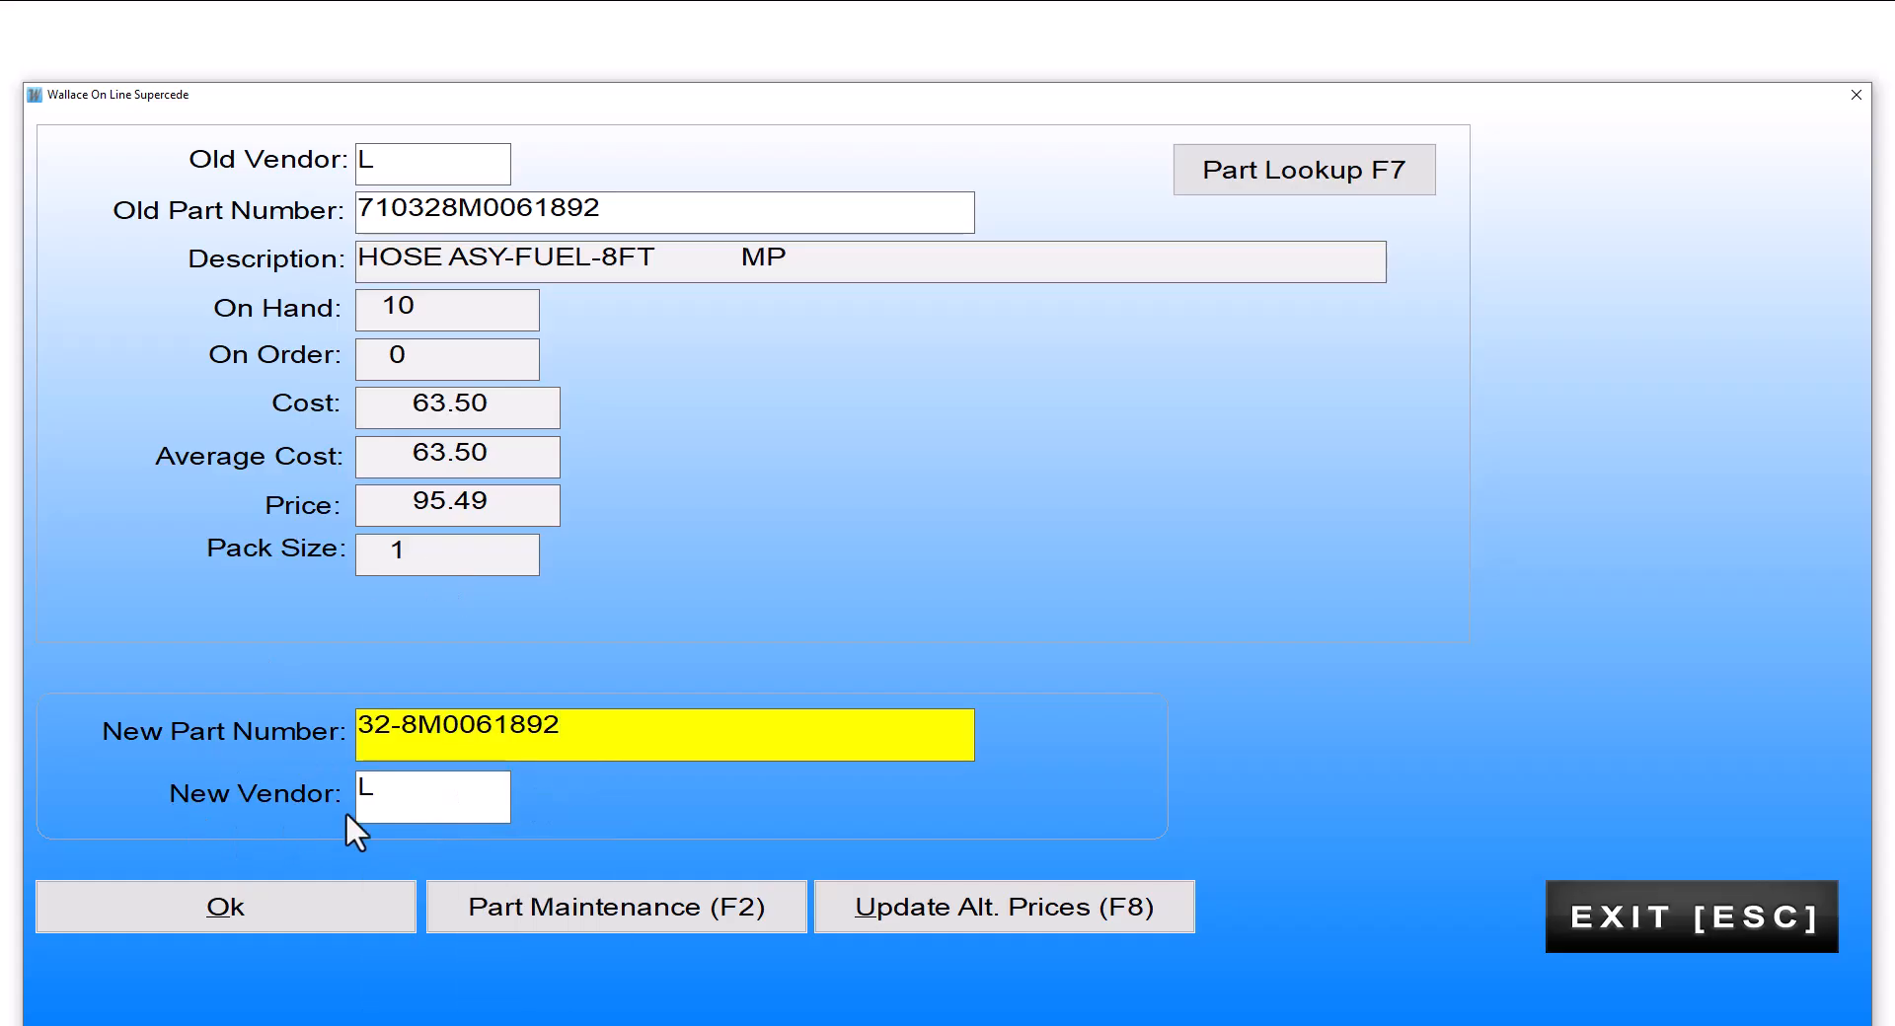
{"action": "left_click", "coordinate": [399, 790]}
{"action": "type", "text": "4"}
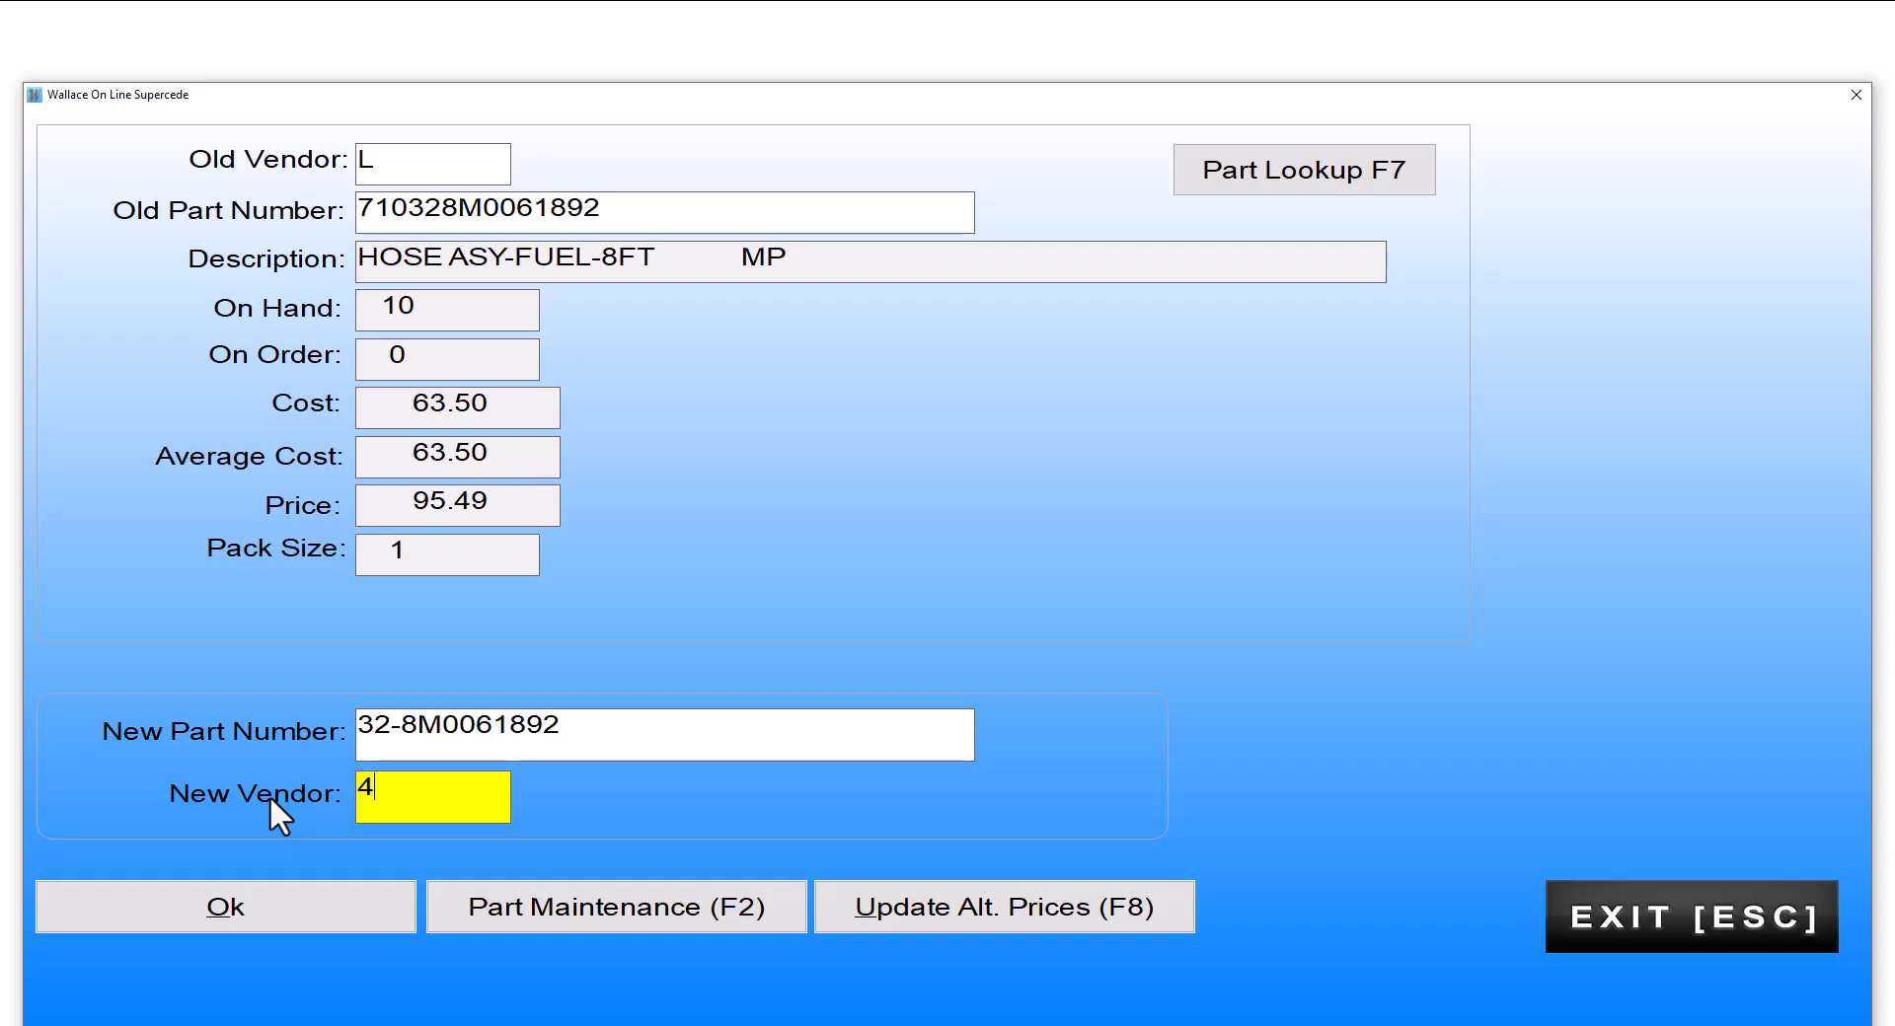
{"action": "left_click", "coordinate": [266, 901]}
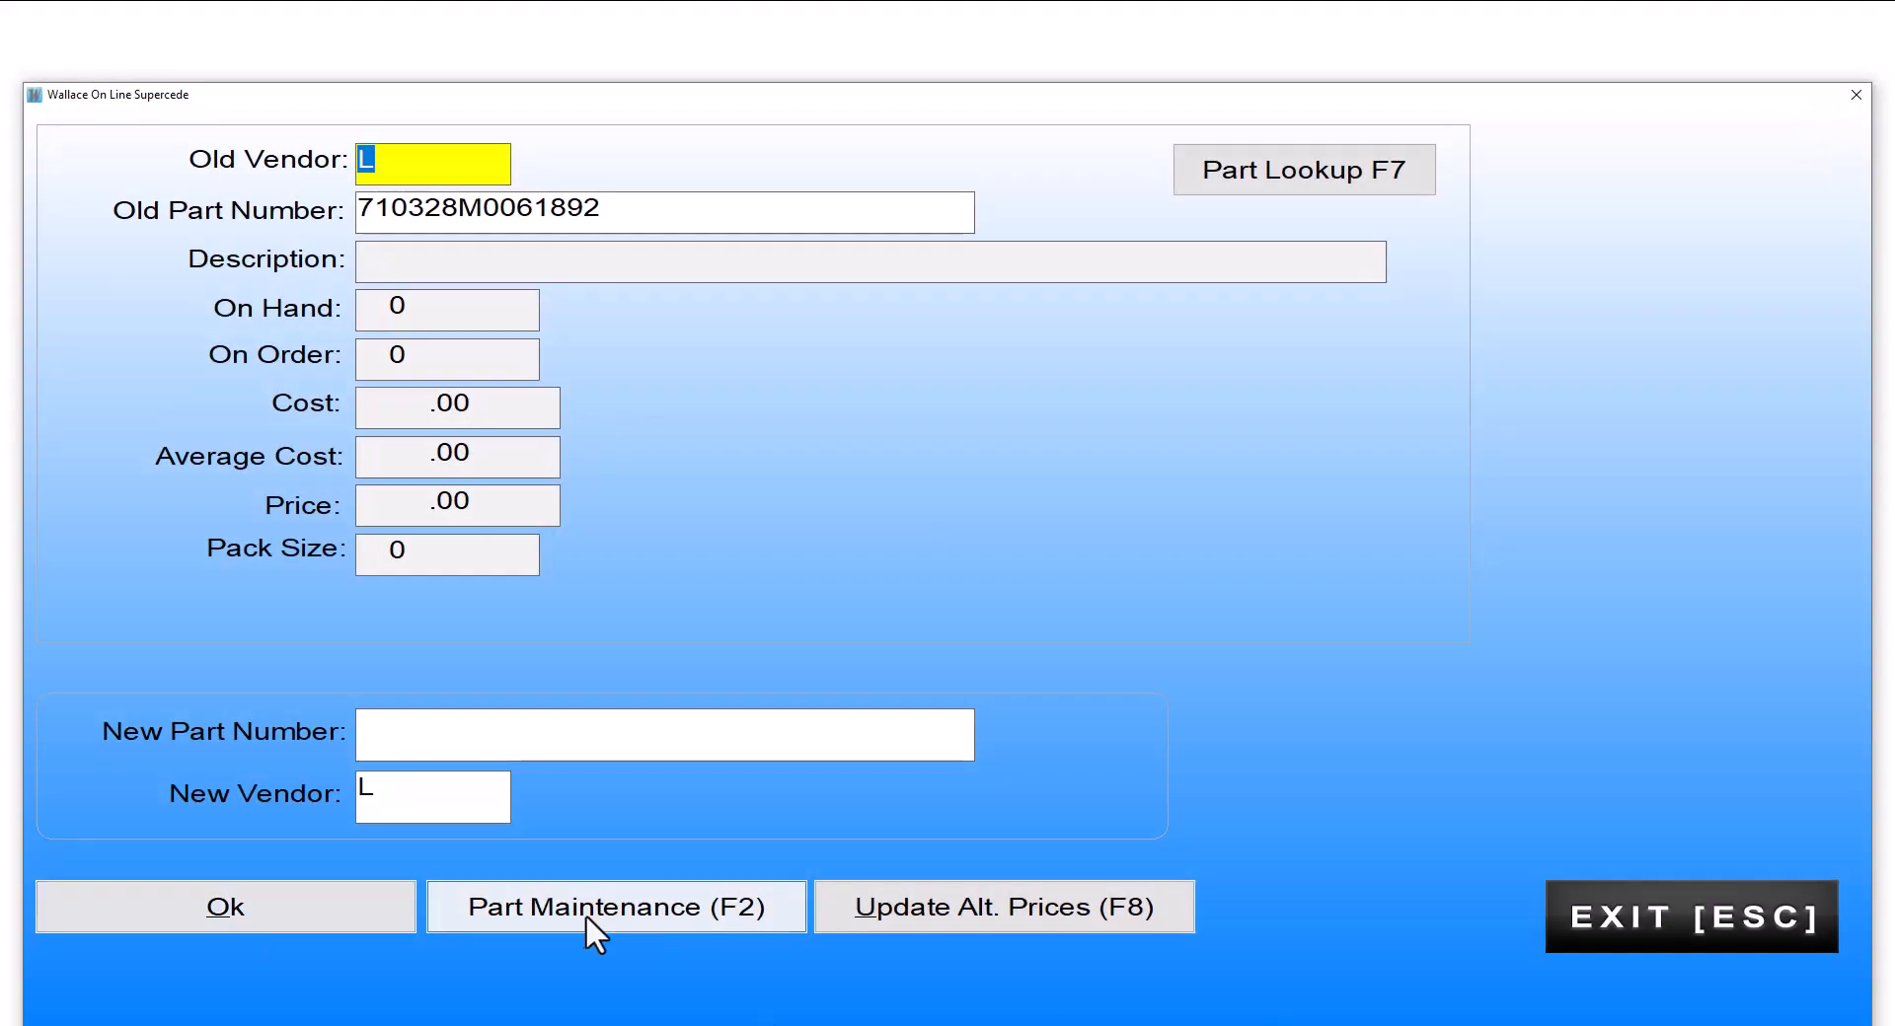
Step: Leave the supersession form and look up part number 32-8M0061892 in the inventory master file again
{"action": "key", "text": "Escape"}
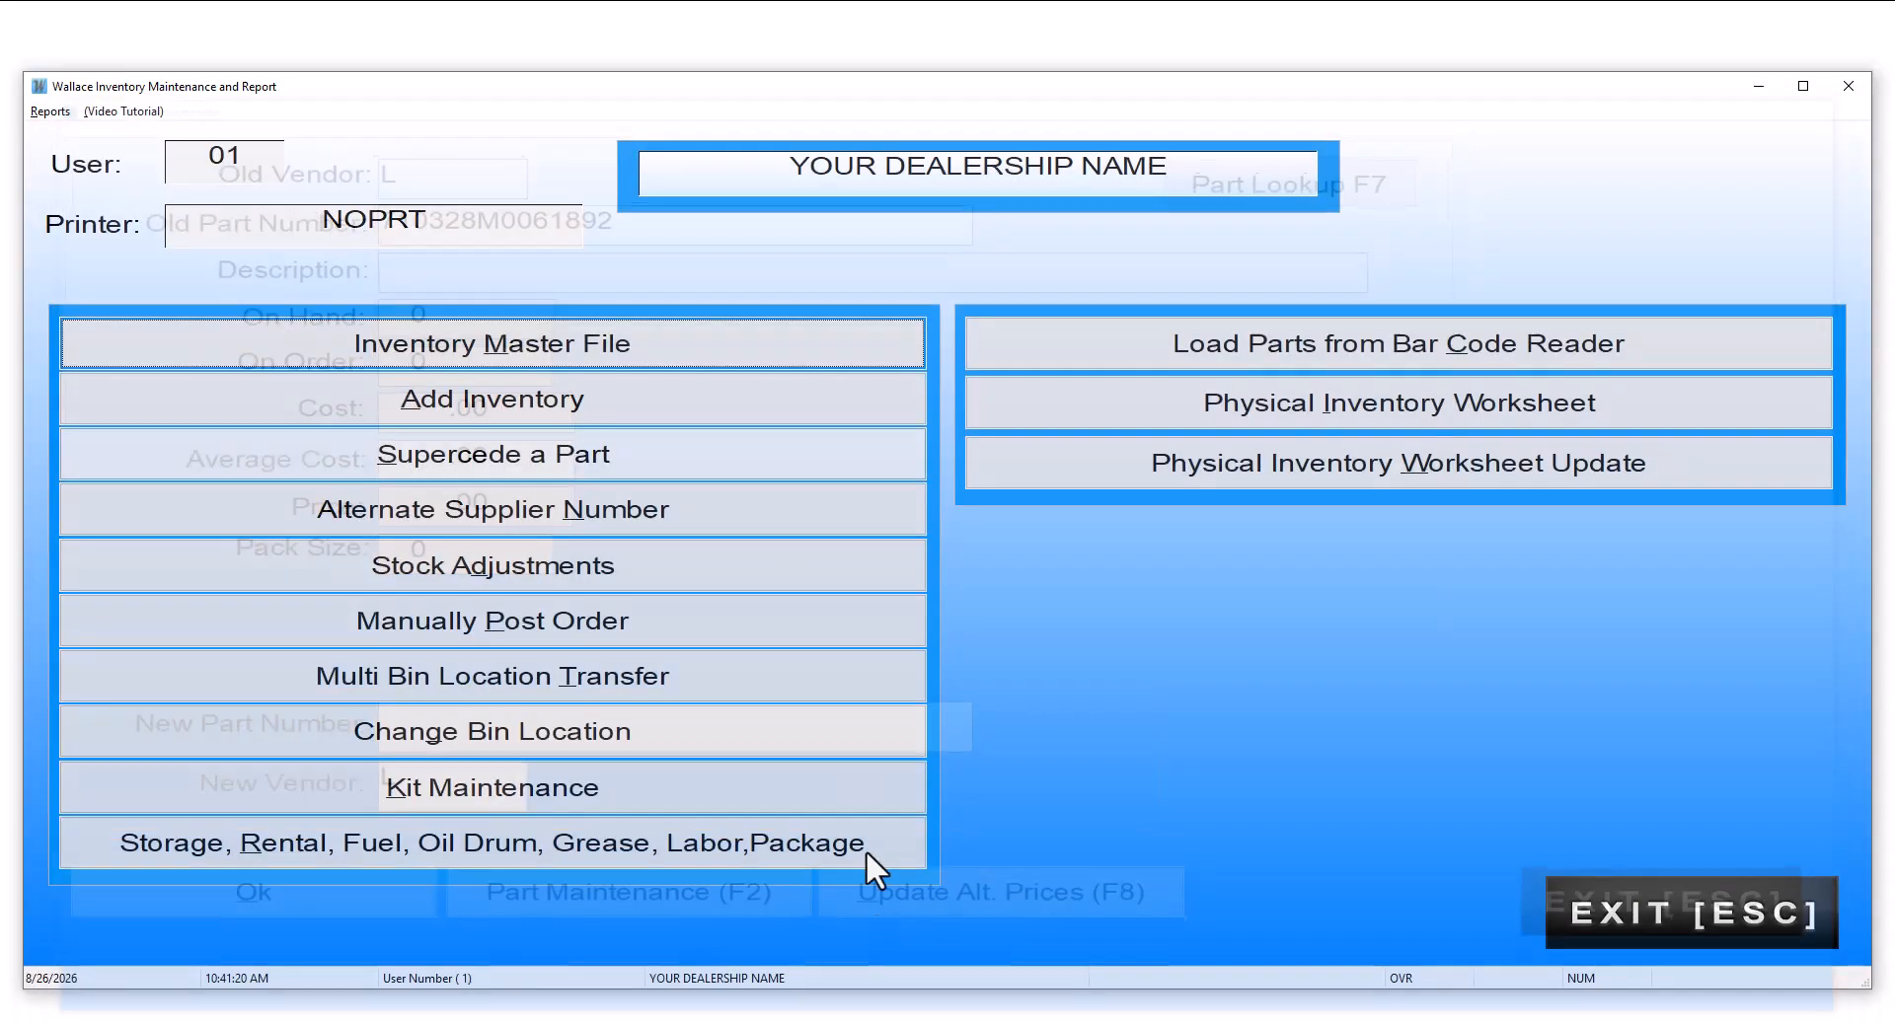
{"action": "left_click", "coordinate": [503, 340]}
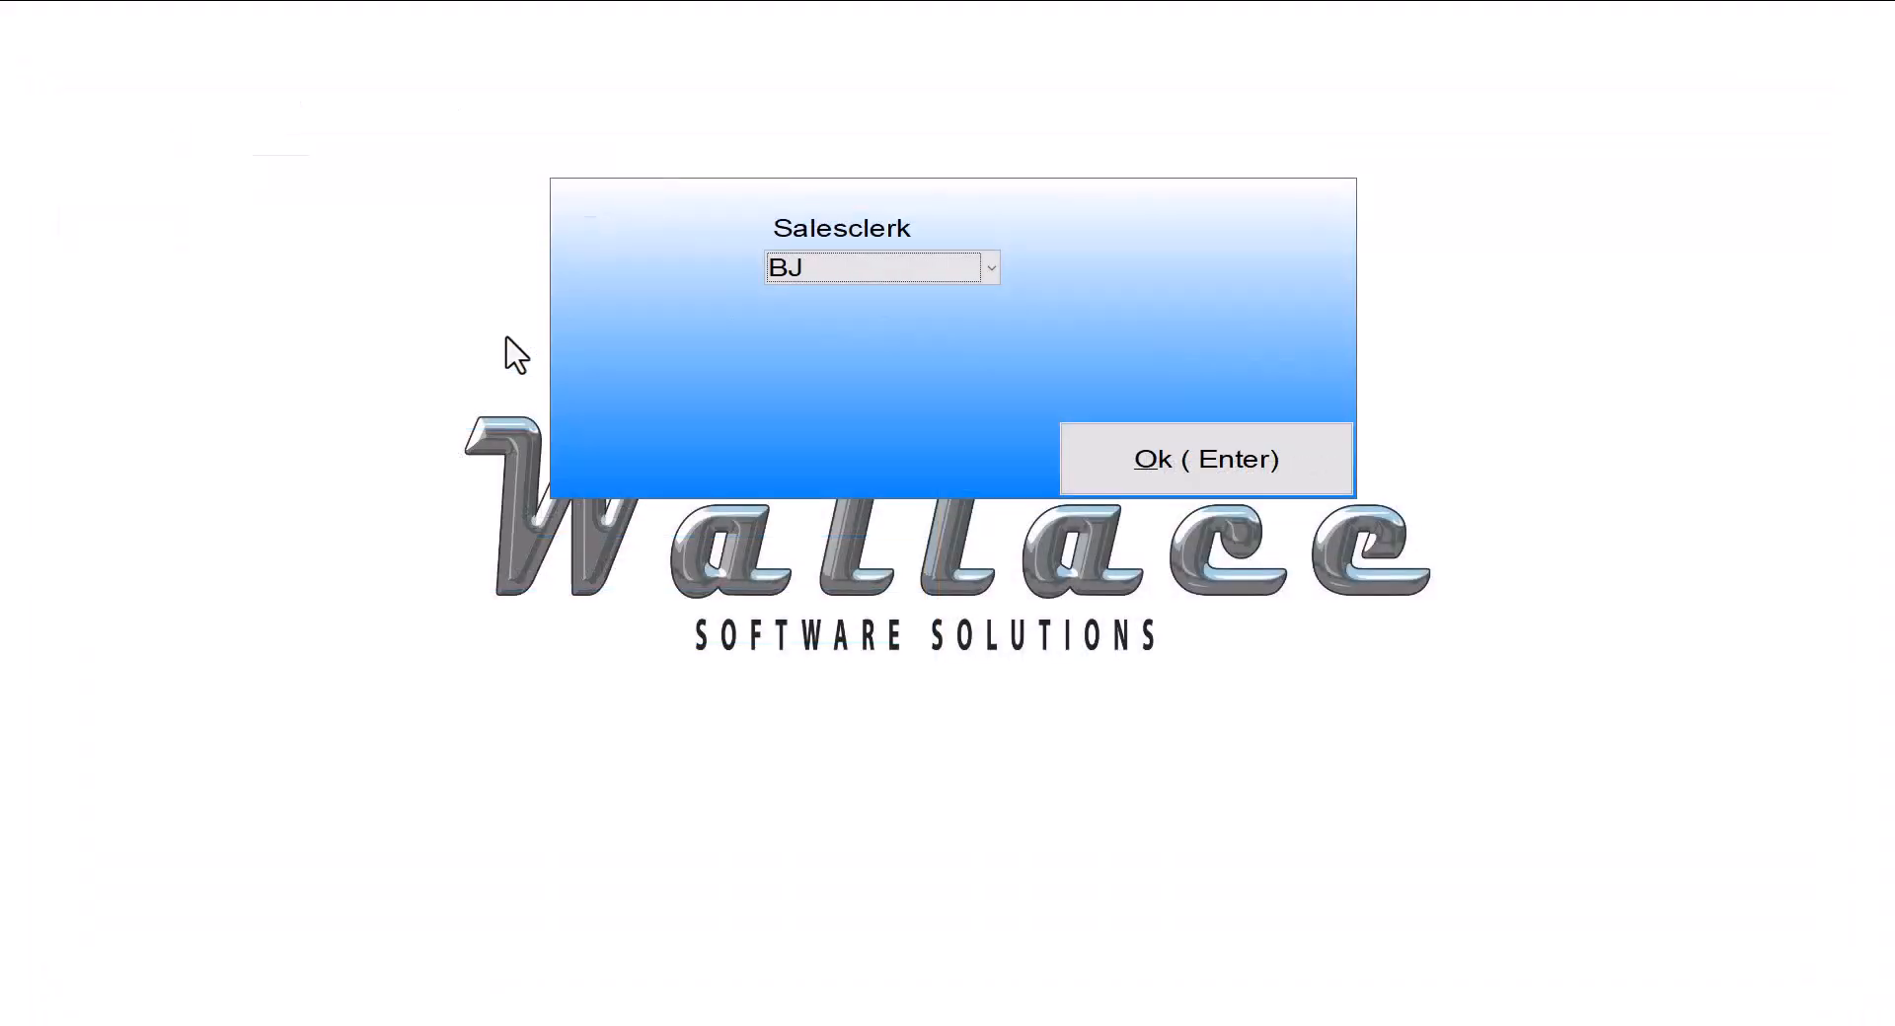
{"action": "left_click", "coordinate": [1184, 462]}
{"action": "right_click", "coordinate": [341, 70]}
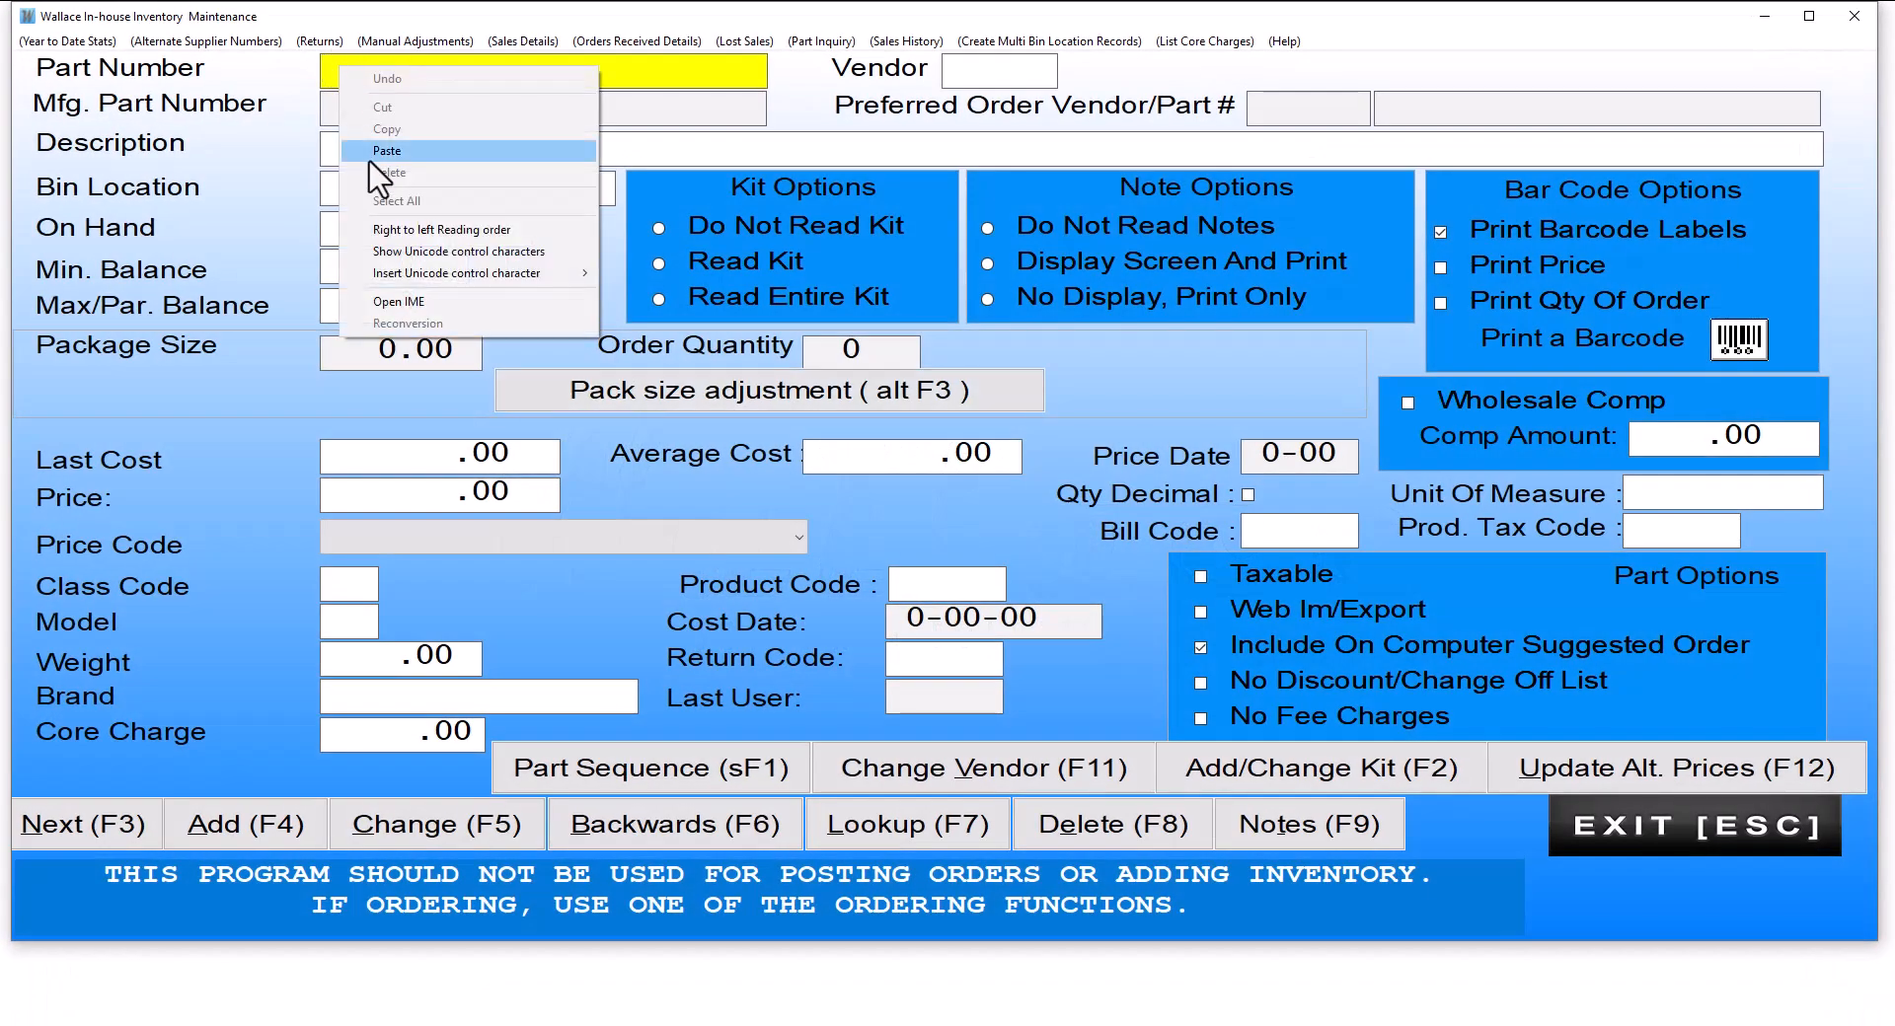
{"action": "left_click", "coordinate": [406, 152]}
{"action": "key", "text": "Return"}
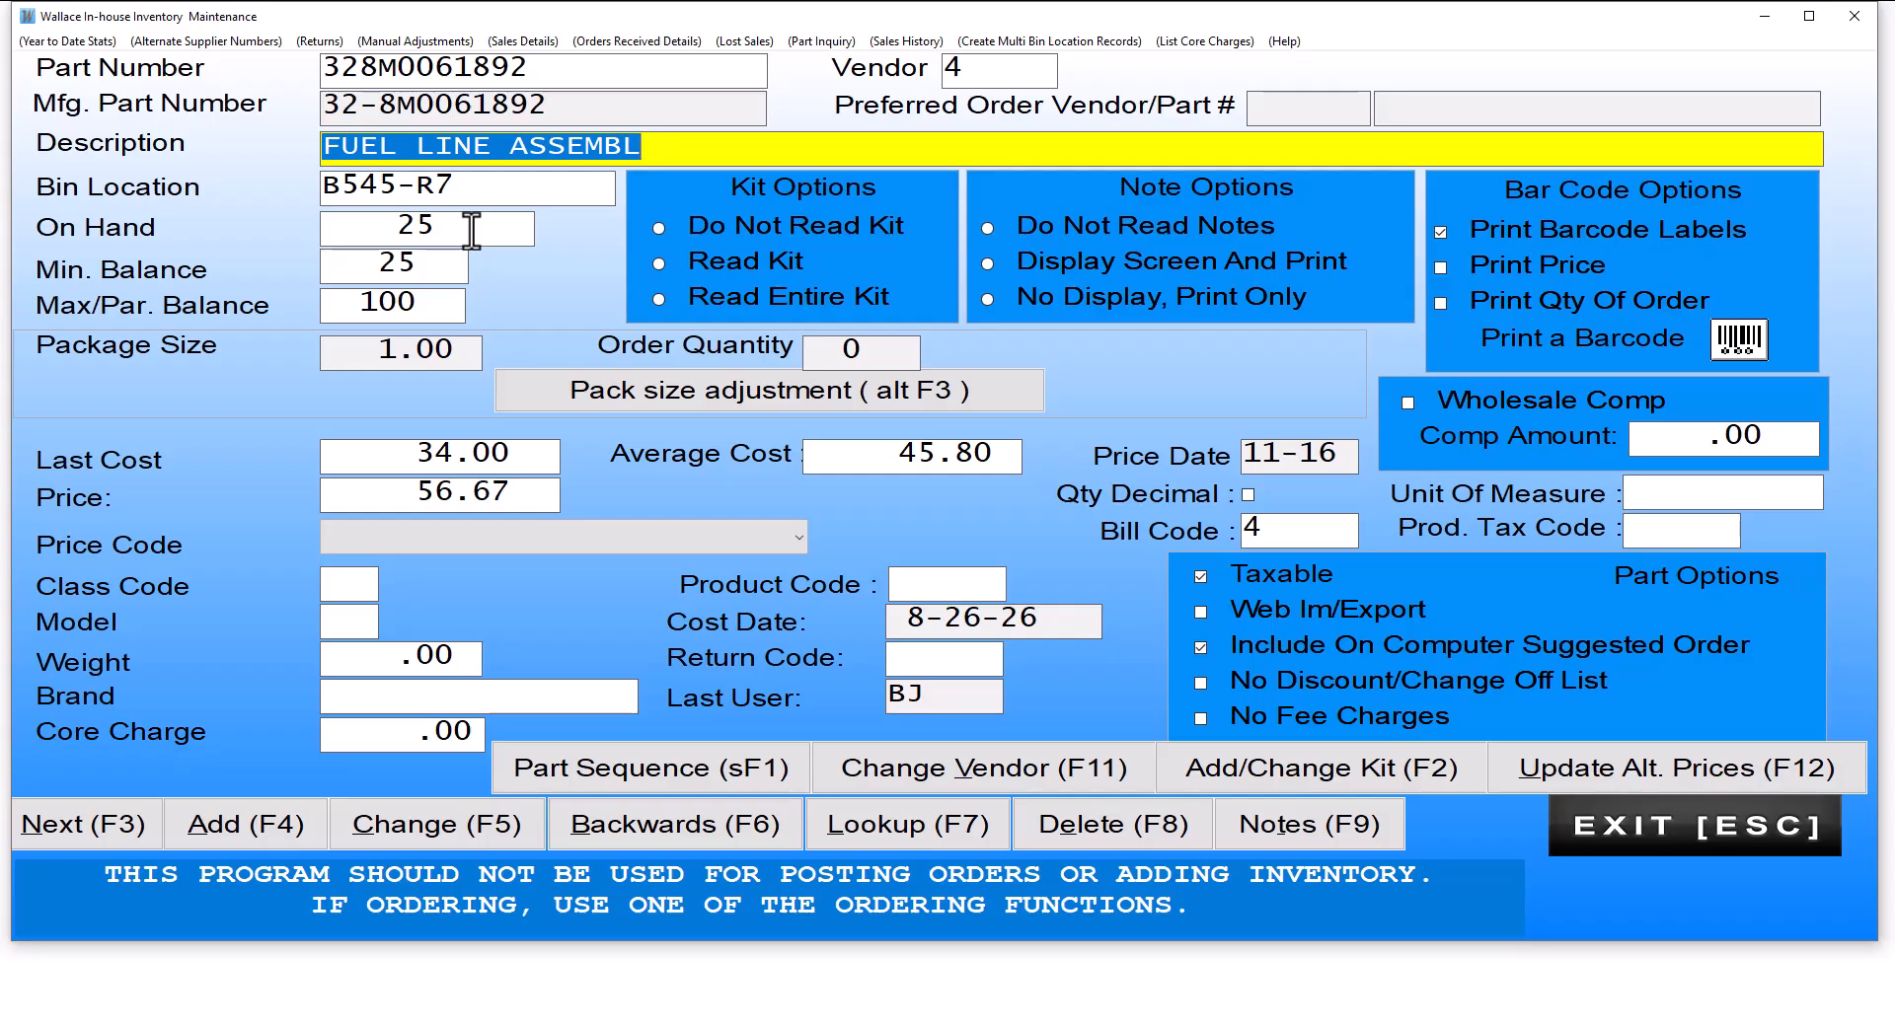
Step: Add P22 as a new alternate number for the fuel line assembly, keeping vendor 4
{"action": "left_click", "coordinate": [209, 42]}
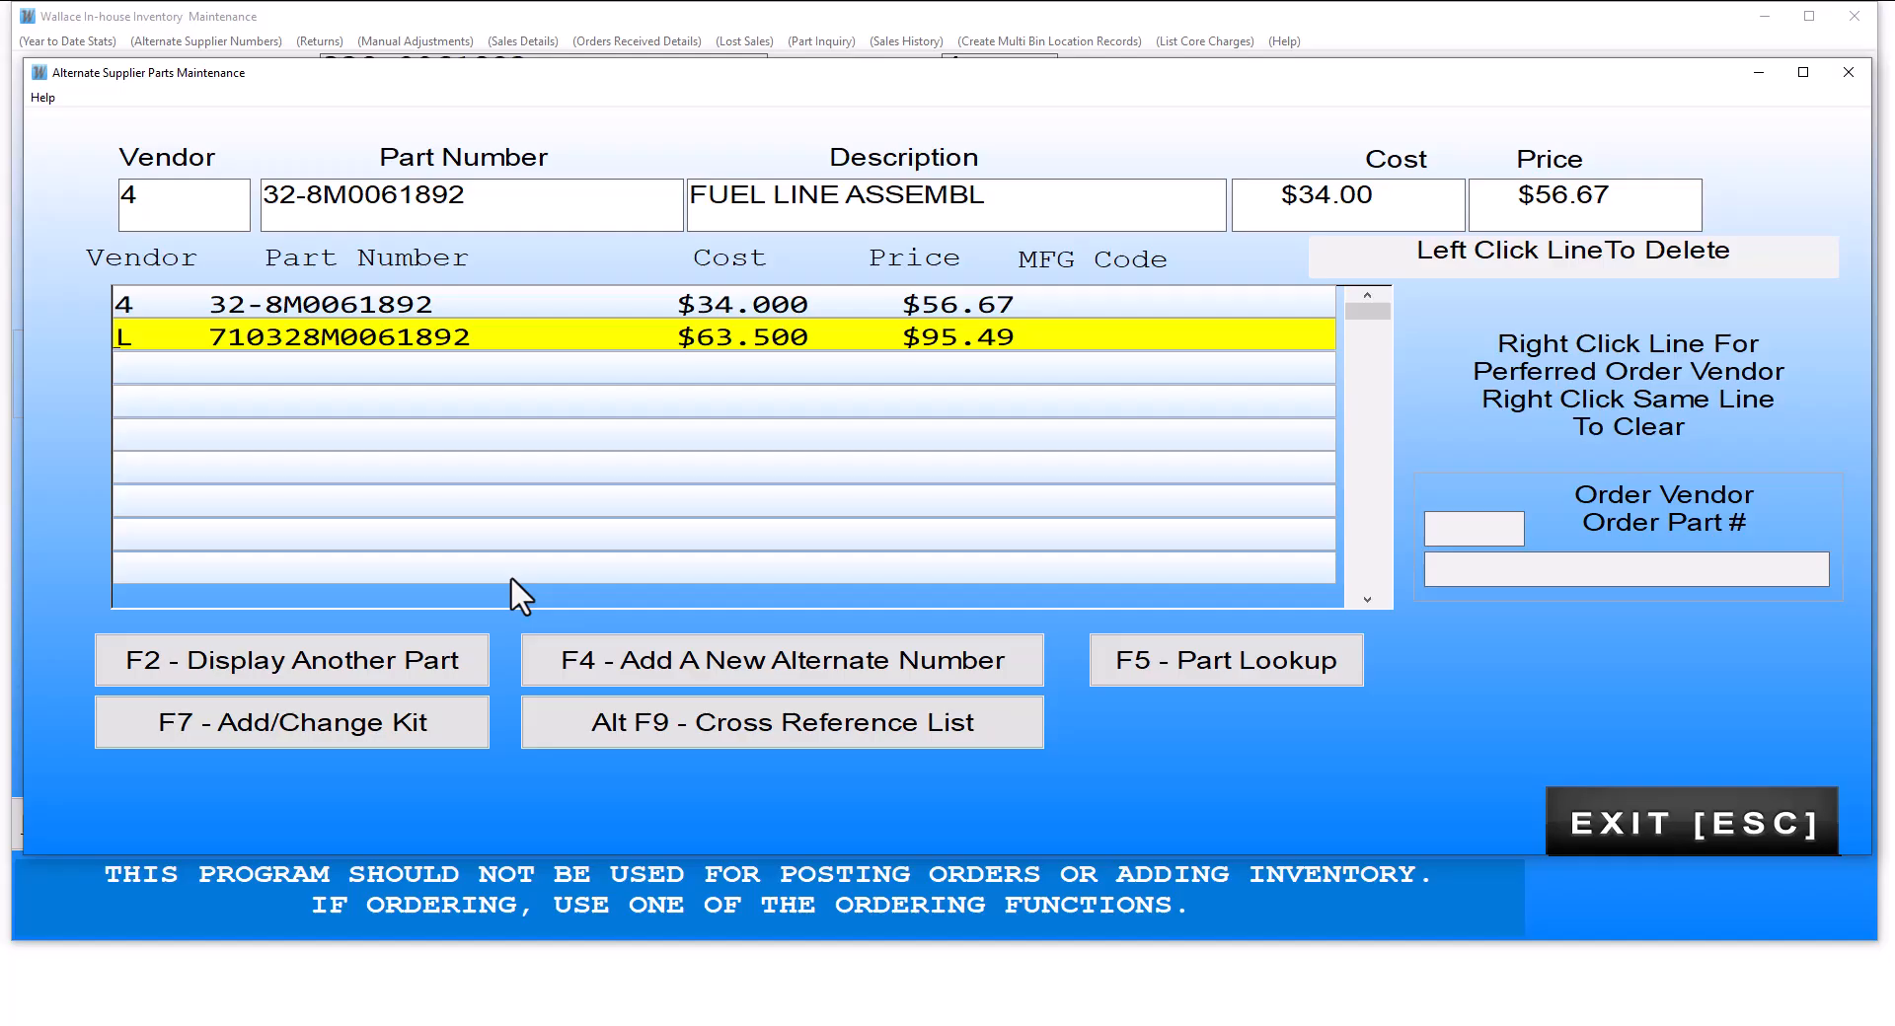
{"action": "left_click", "coordinate": [732, 663]}
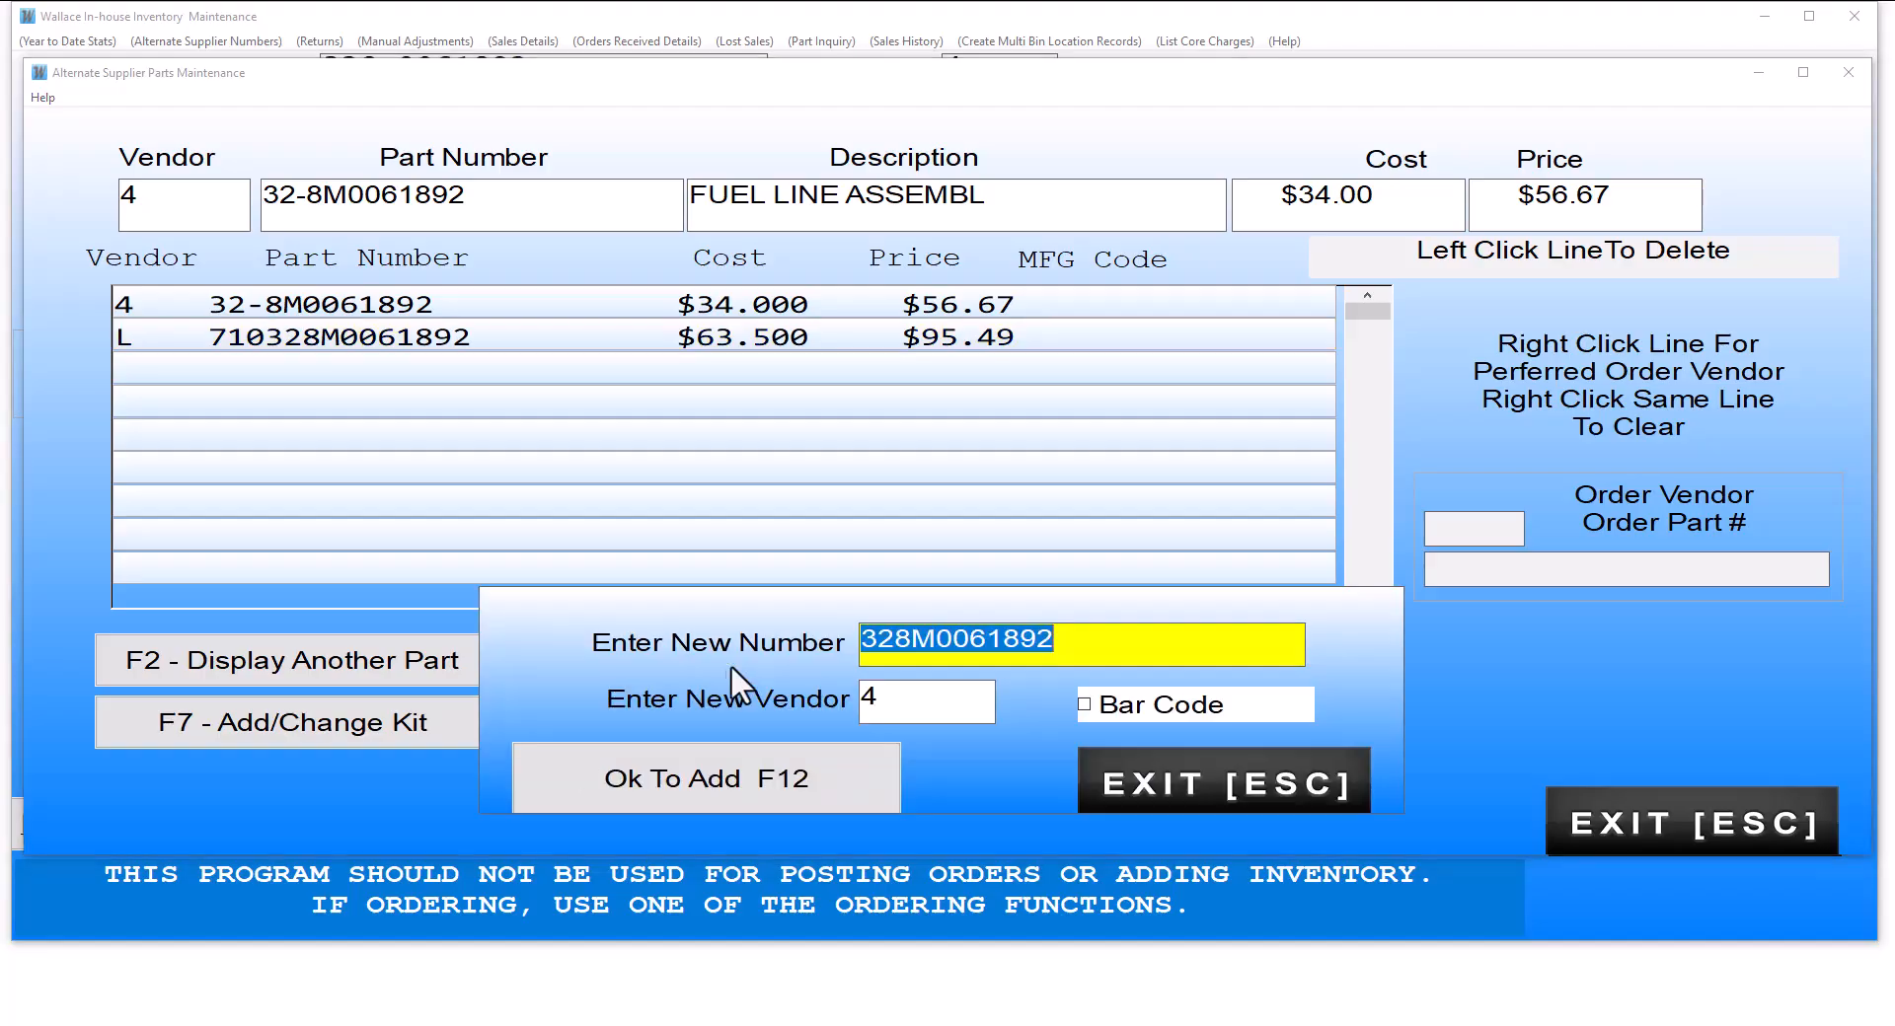
{"action": "left_click_drag", "start_coordinate": [1070, 645], "coordinate": [719, 647]}
{"action": "type", "text": "P22"}
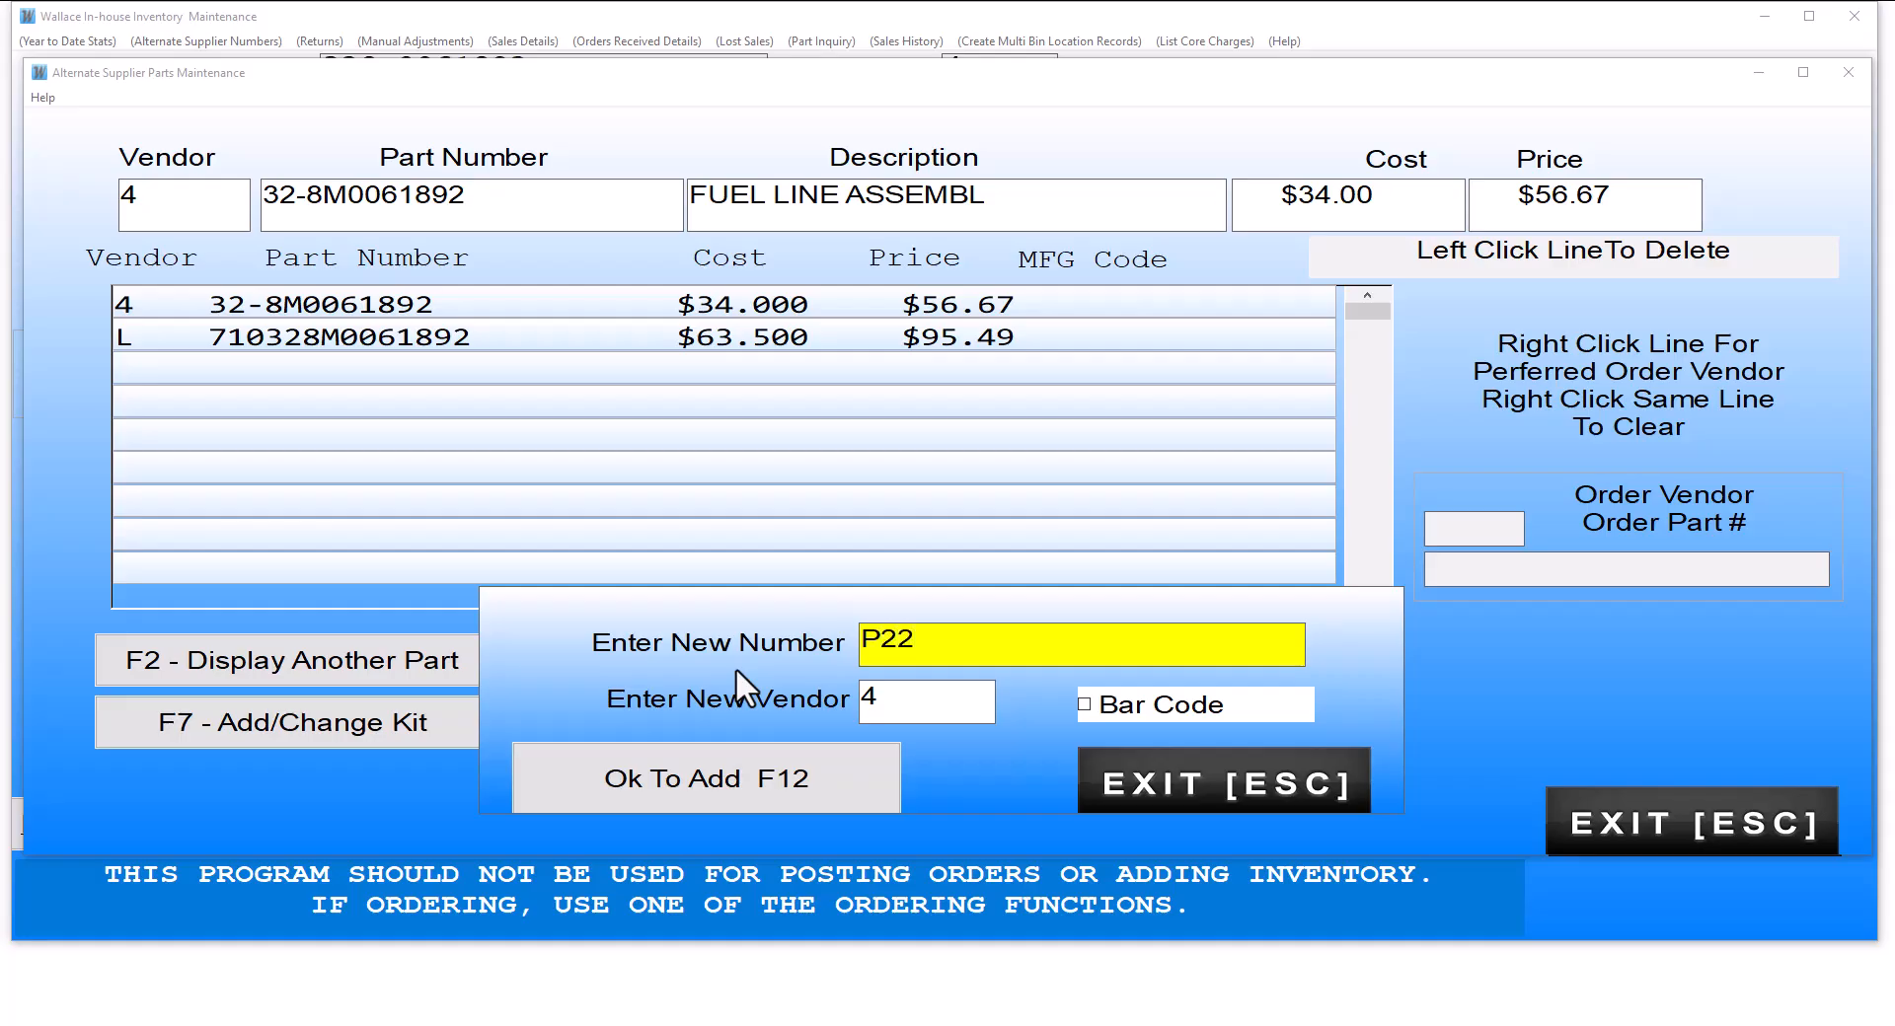
{"action": "left_click", "coordinate": [761, 764]}
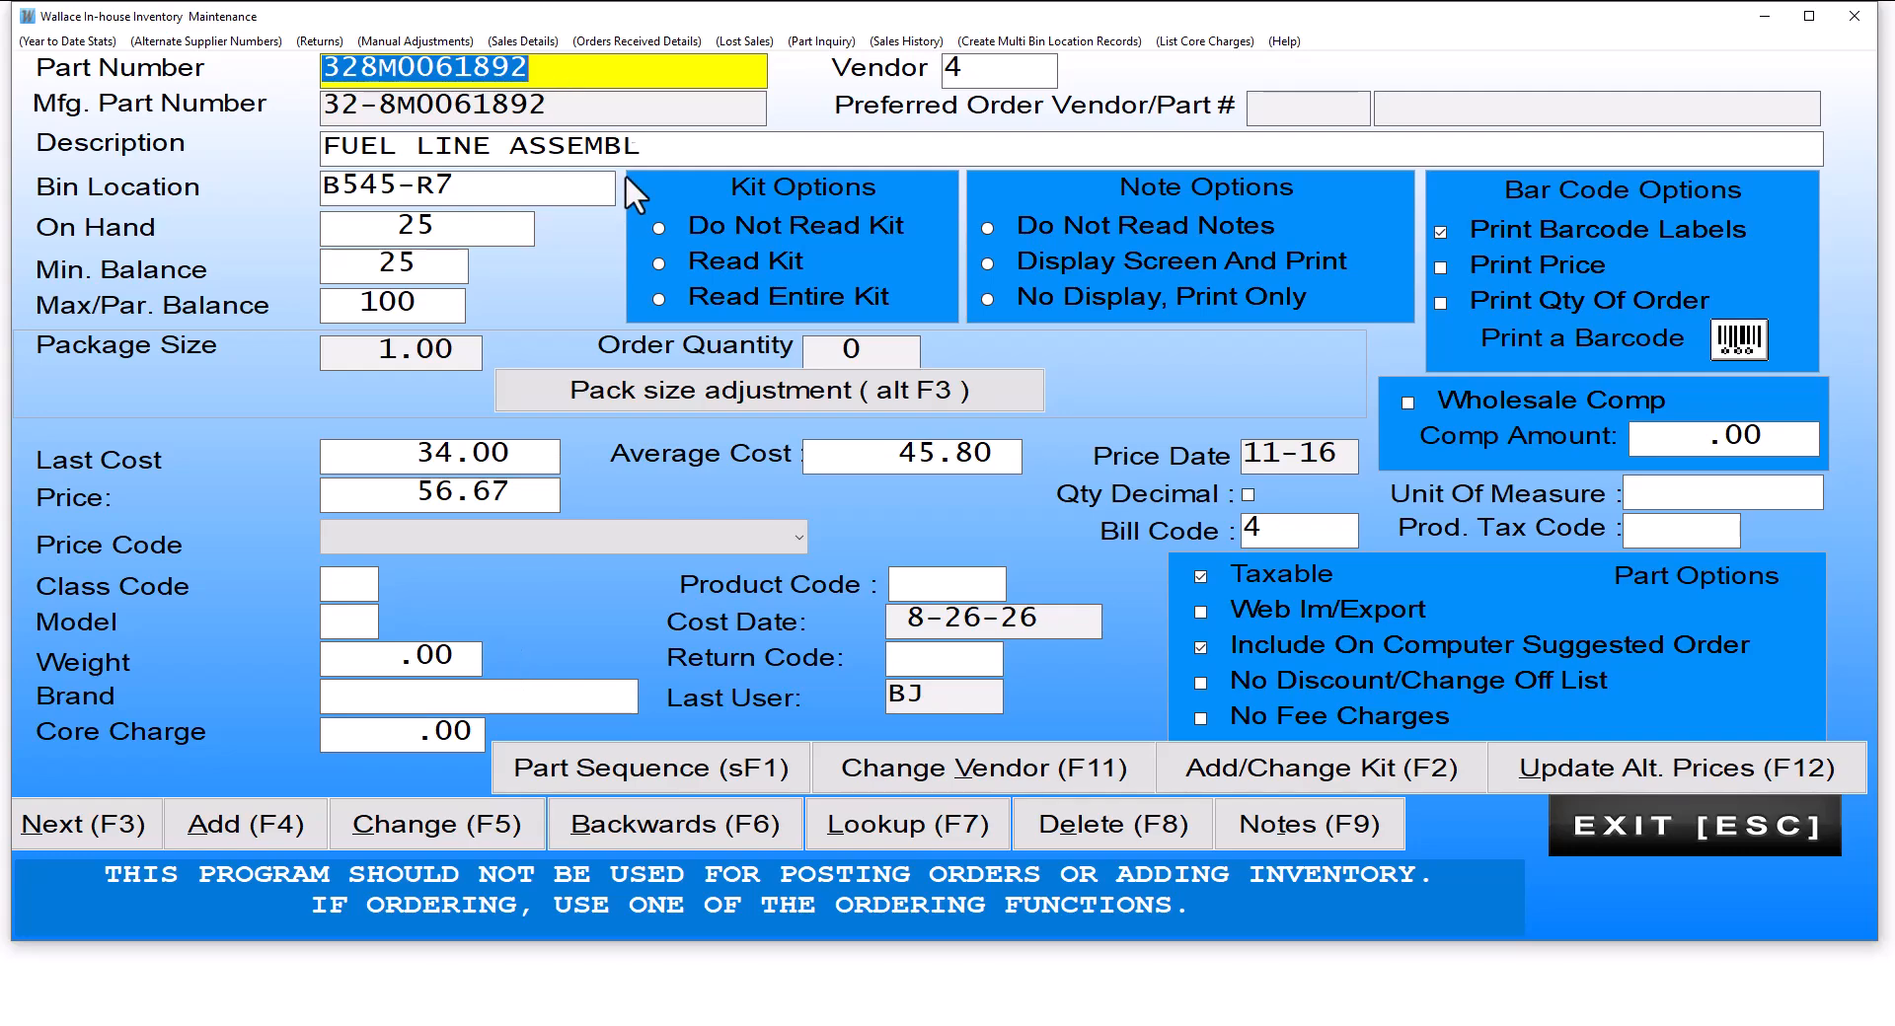
Step: Look up the part by its alternate number P22 and view its alternate supplier numbers
{"action": "type", "text": "P22"}
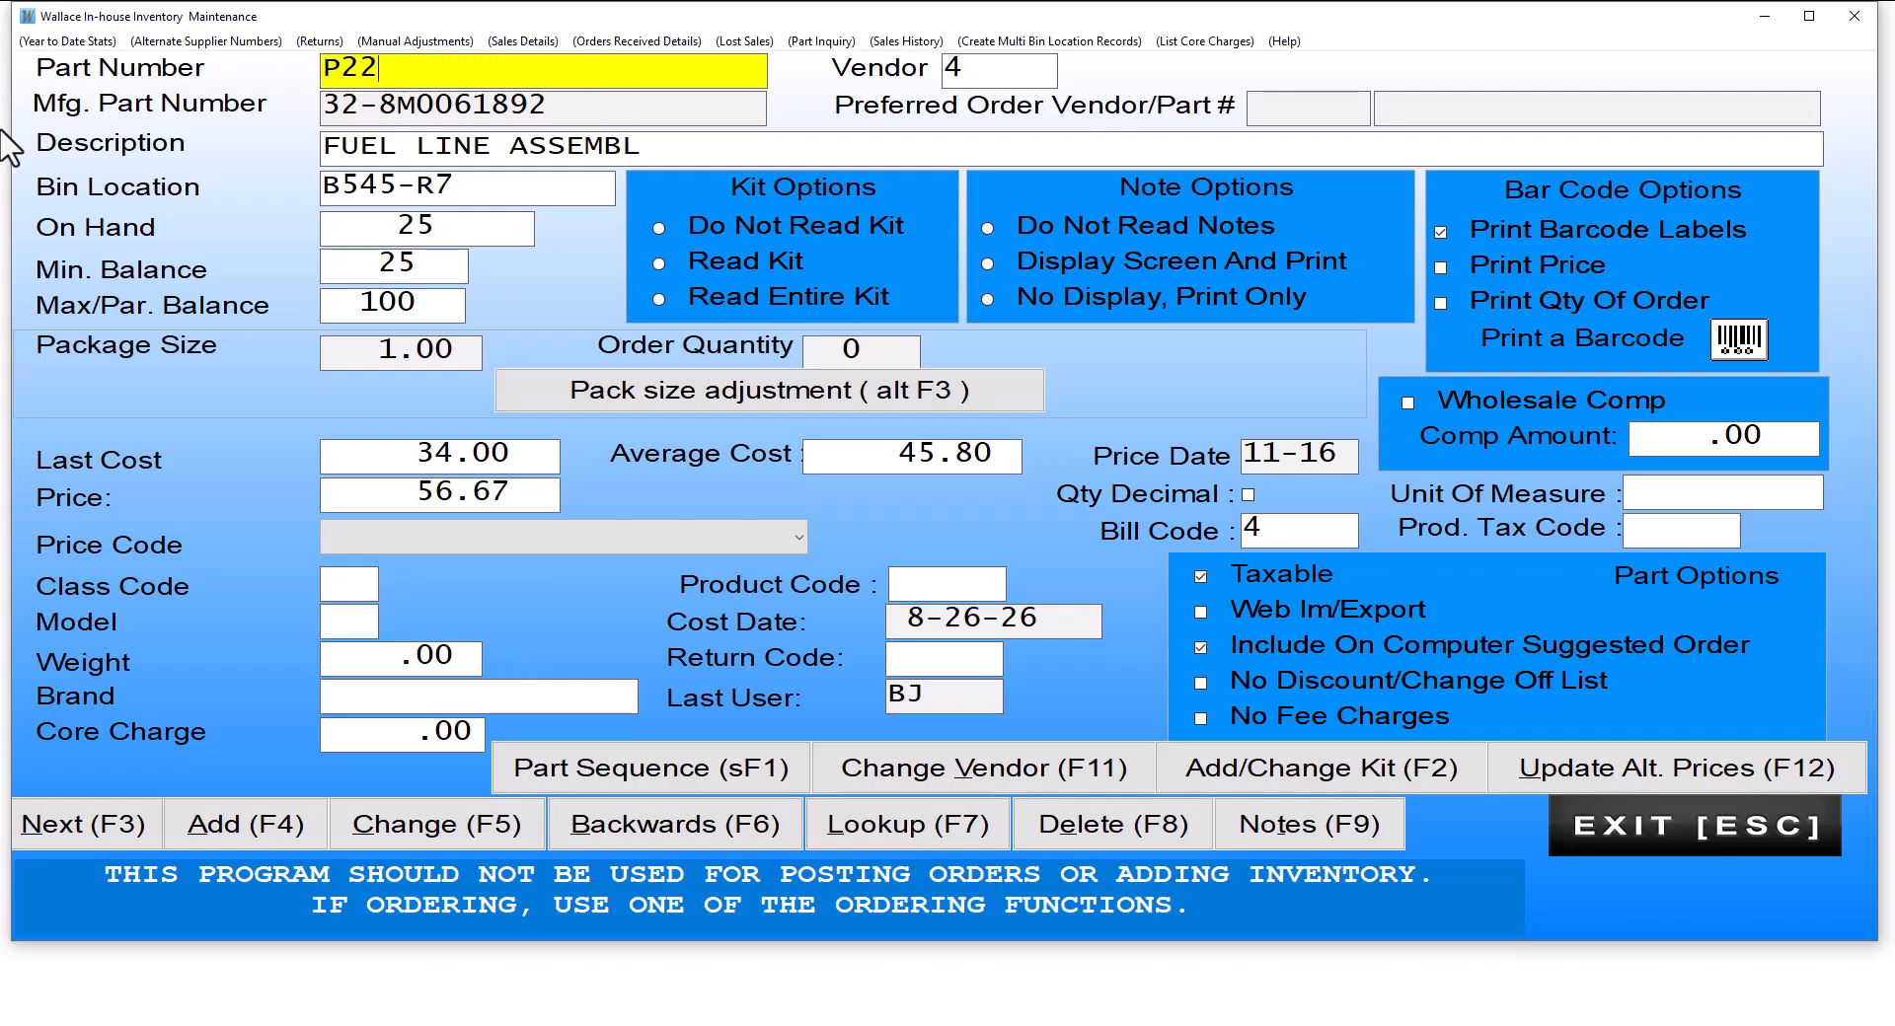
{"action": "key", "text": "Return"}
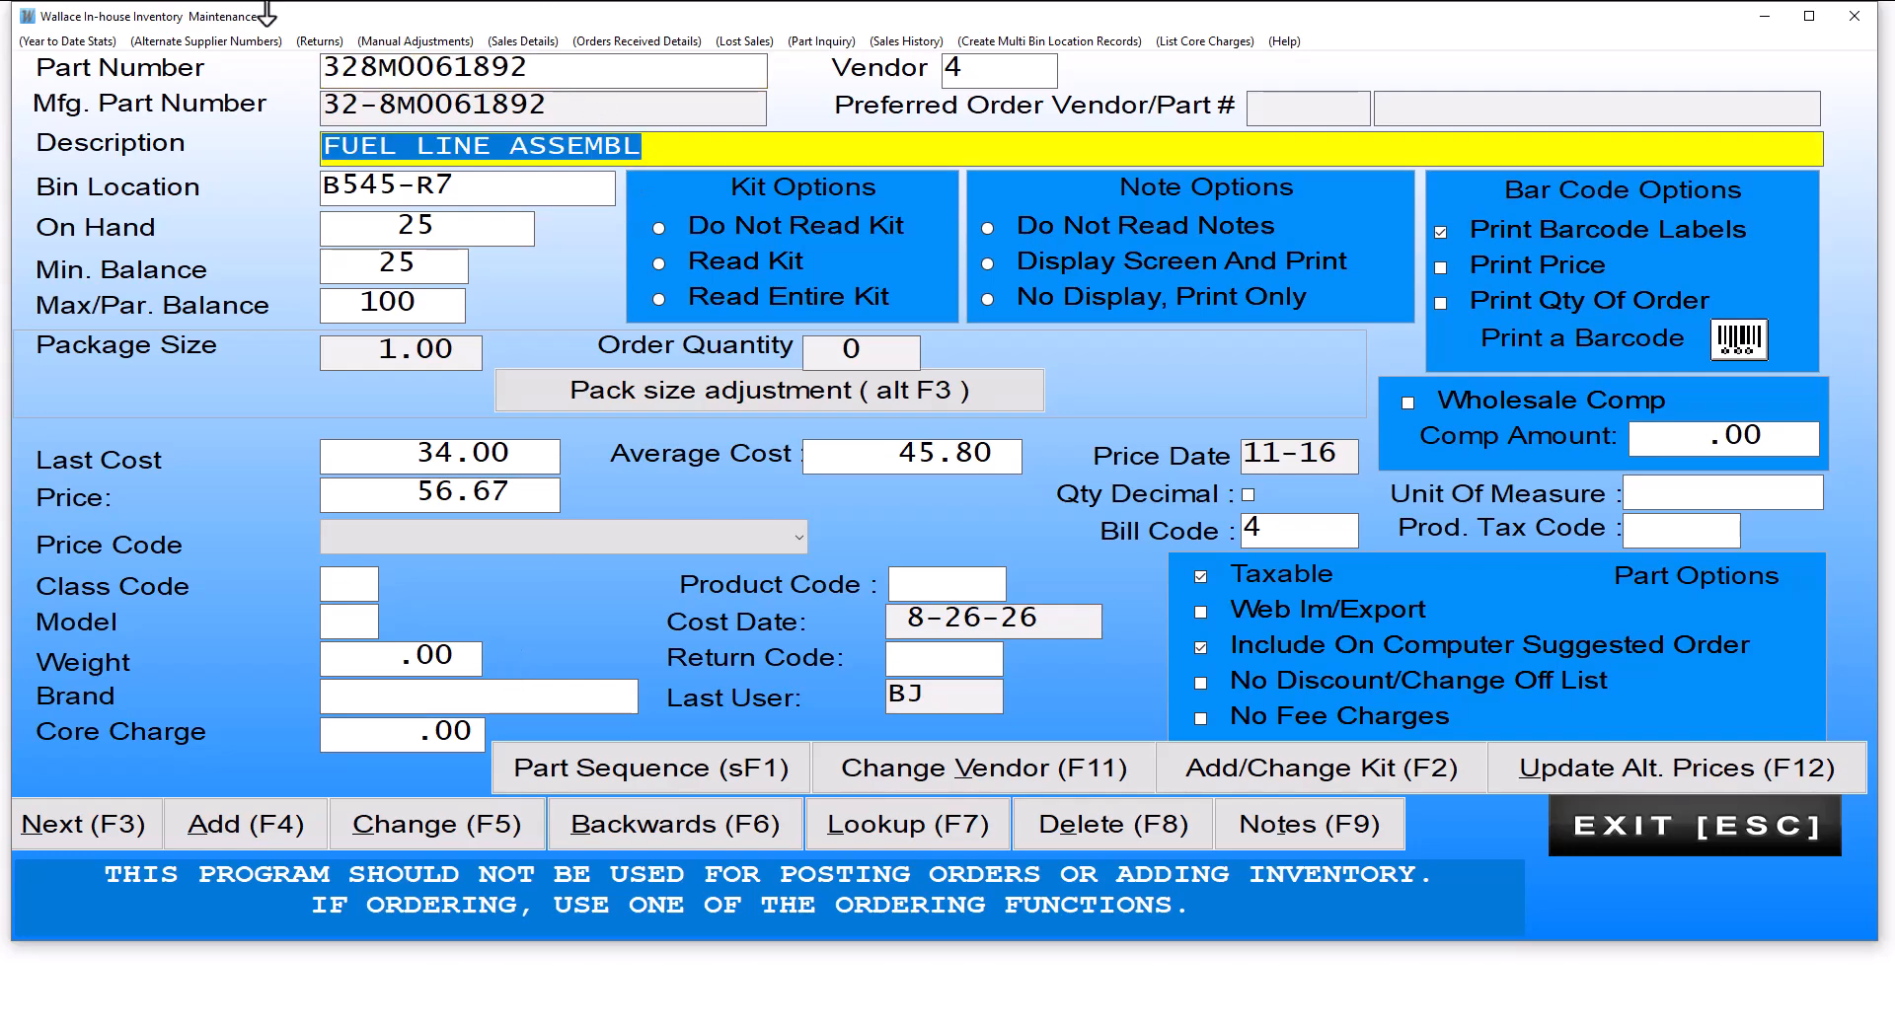
{"action": "left_click", "coordinate": [207, 43]}
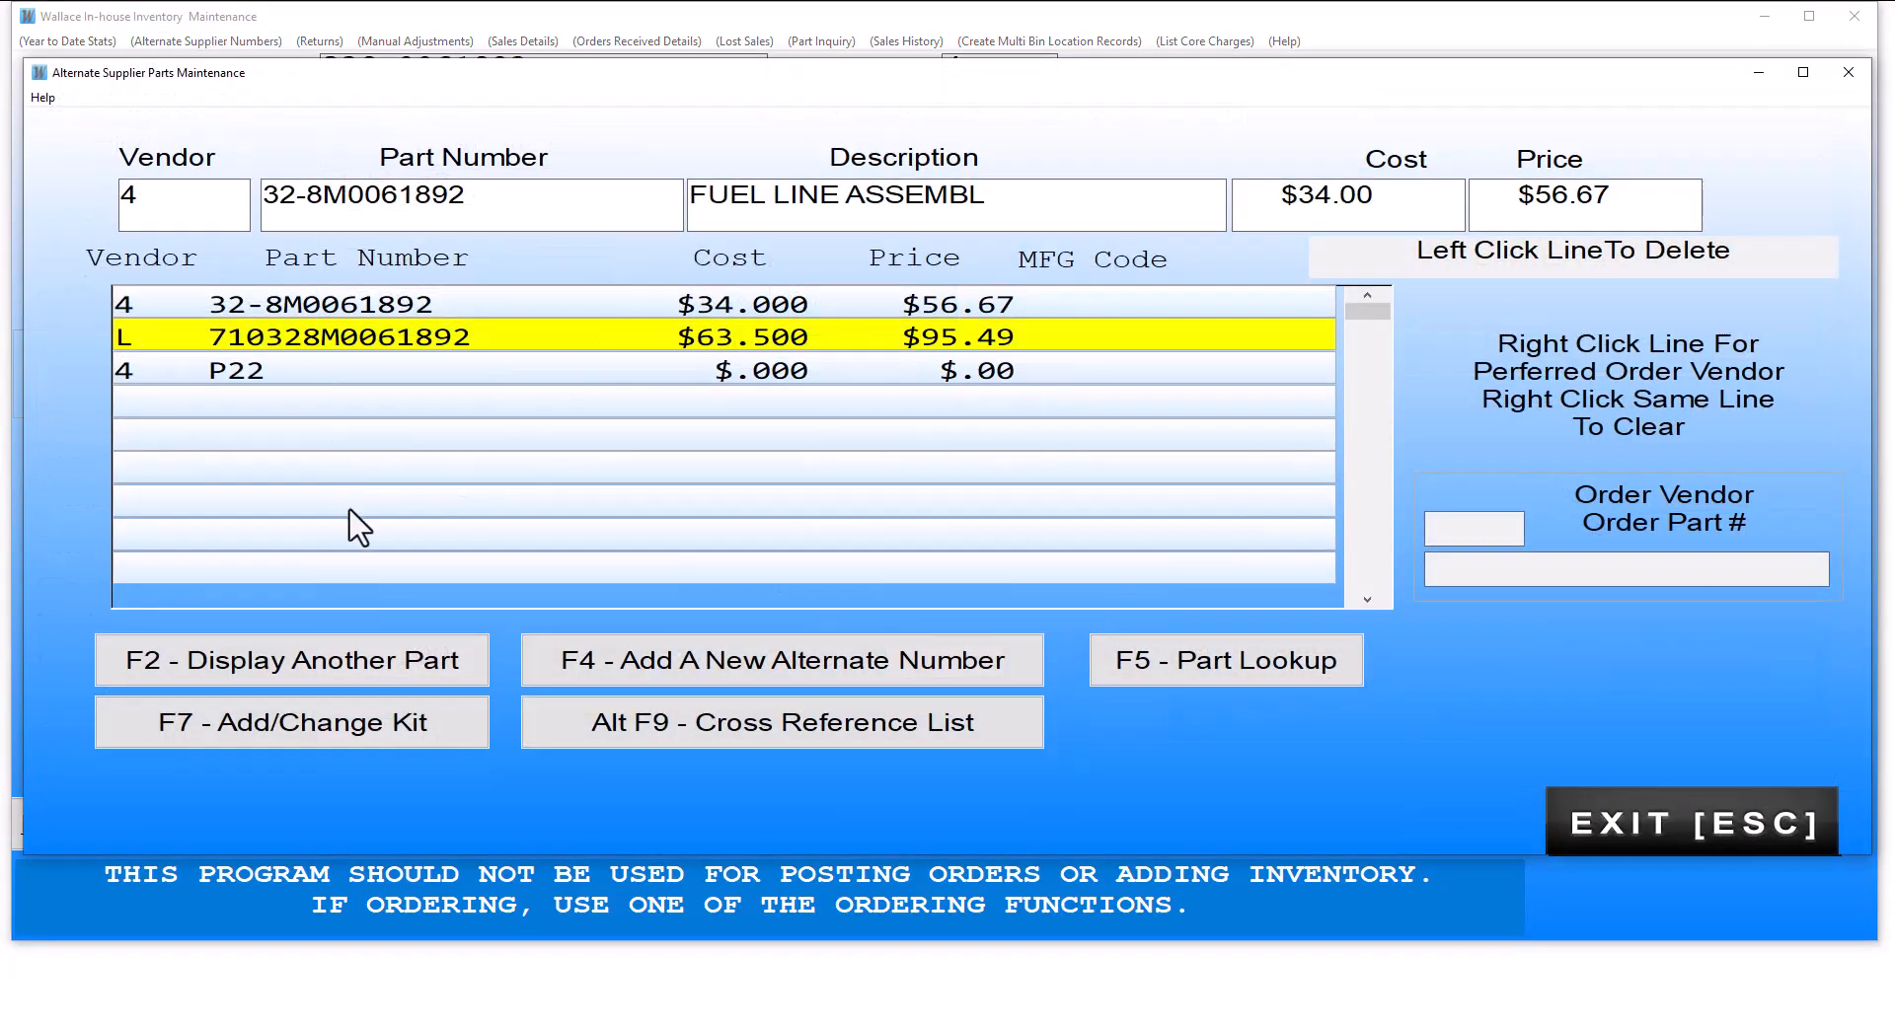